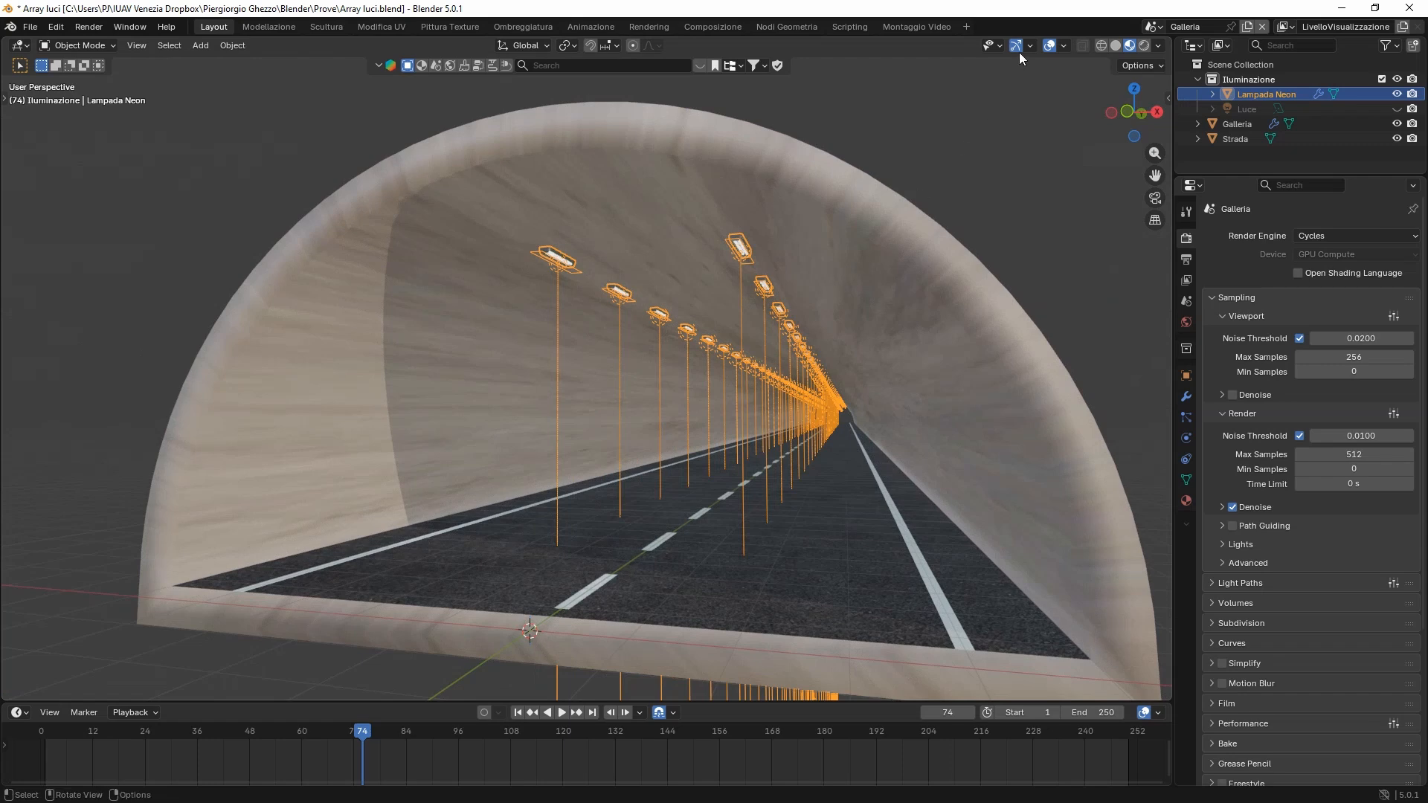
- Show the tunnel scene in solid shading and examine the lamp arrays in the 3D view
click(1113, 46)
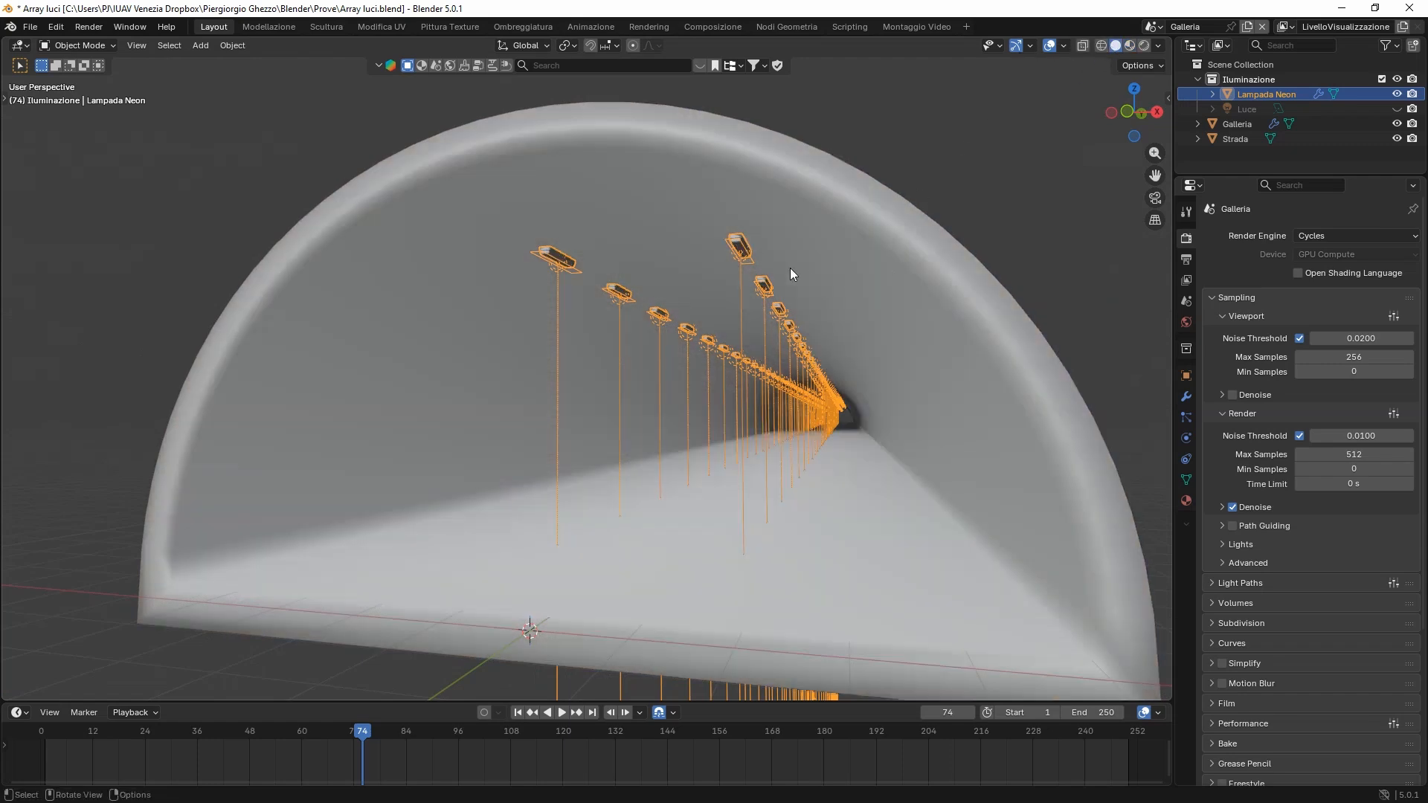
middle_drag(641, 287, 679, 292)
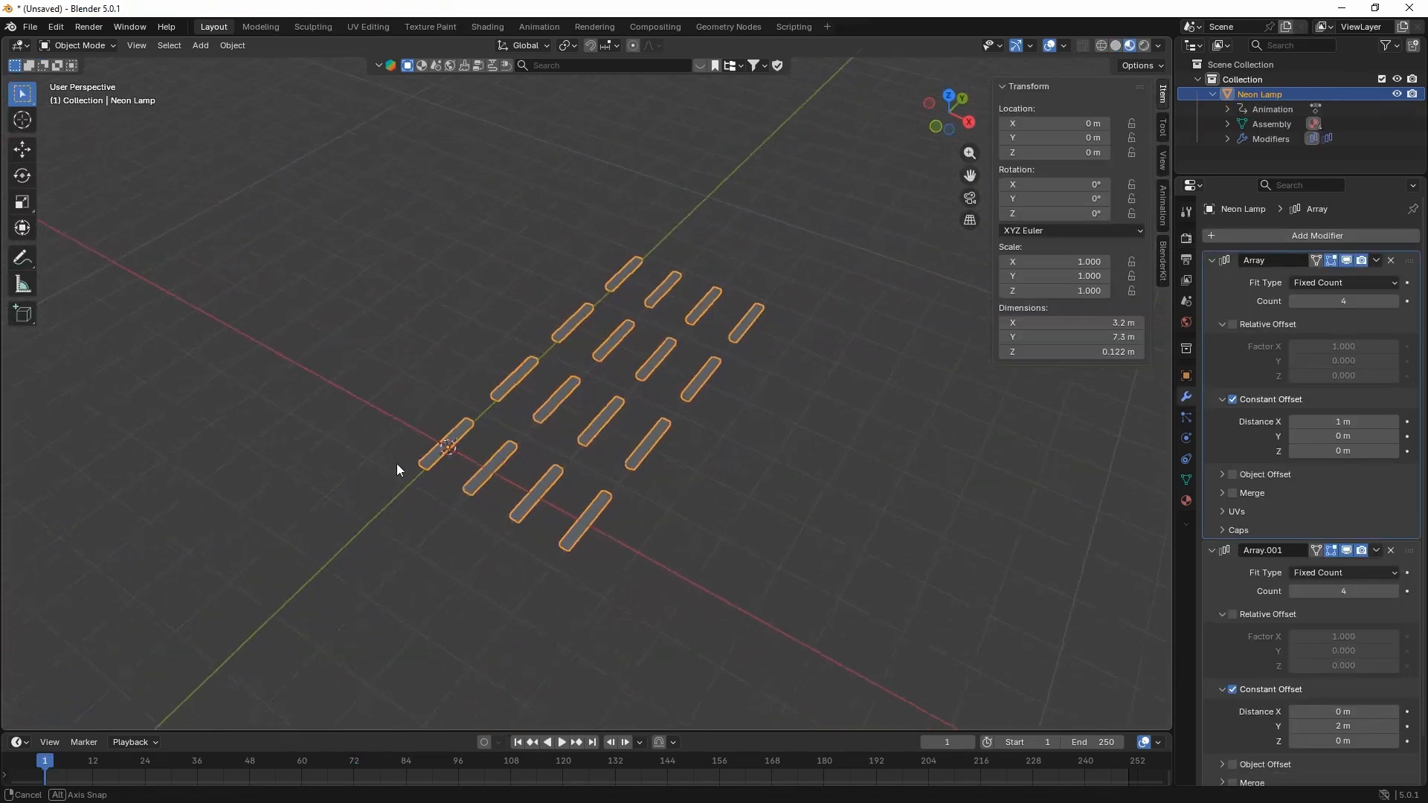
middle_drag(397, 469, 462, 503)
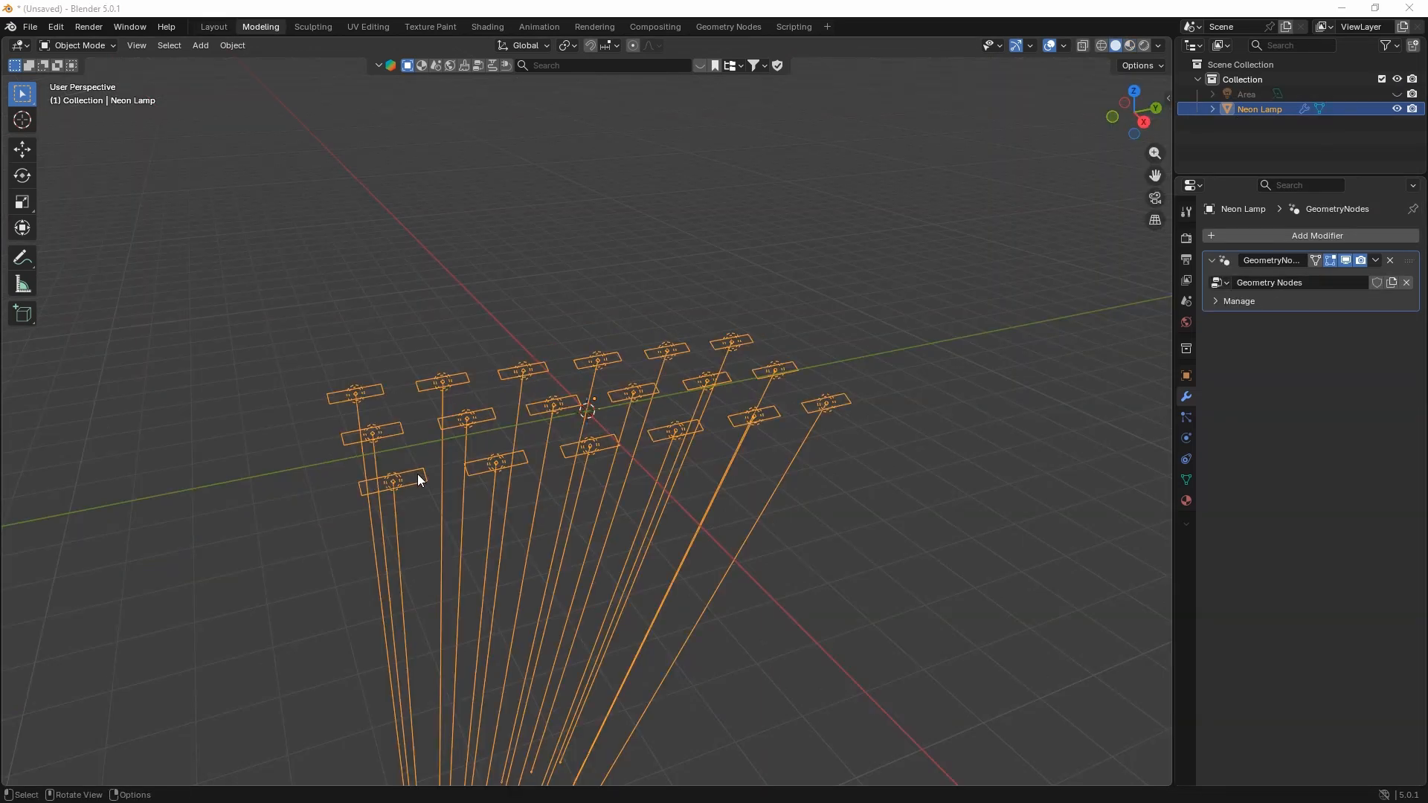
- Reposition the Neon Lamp array freely, then set its location to about X -0.52 m and Y 0.42 m
key(g)
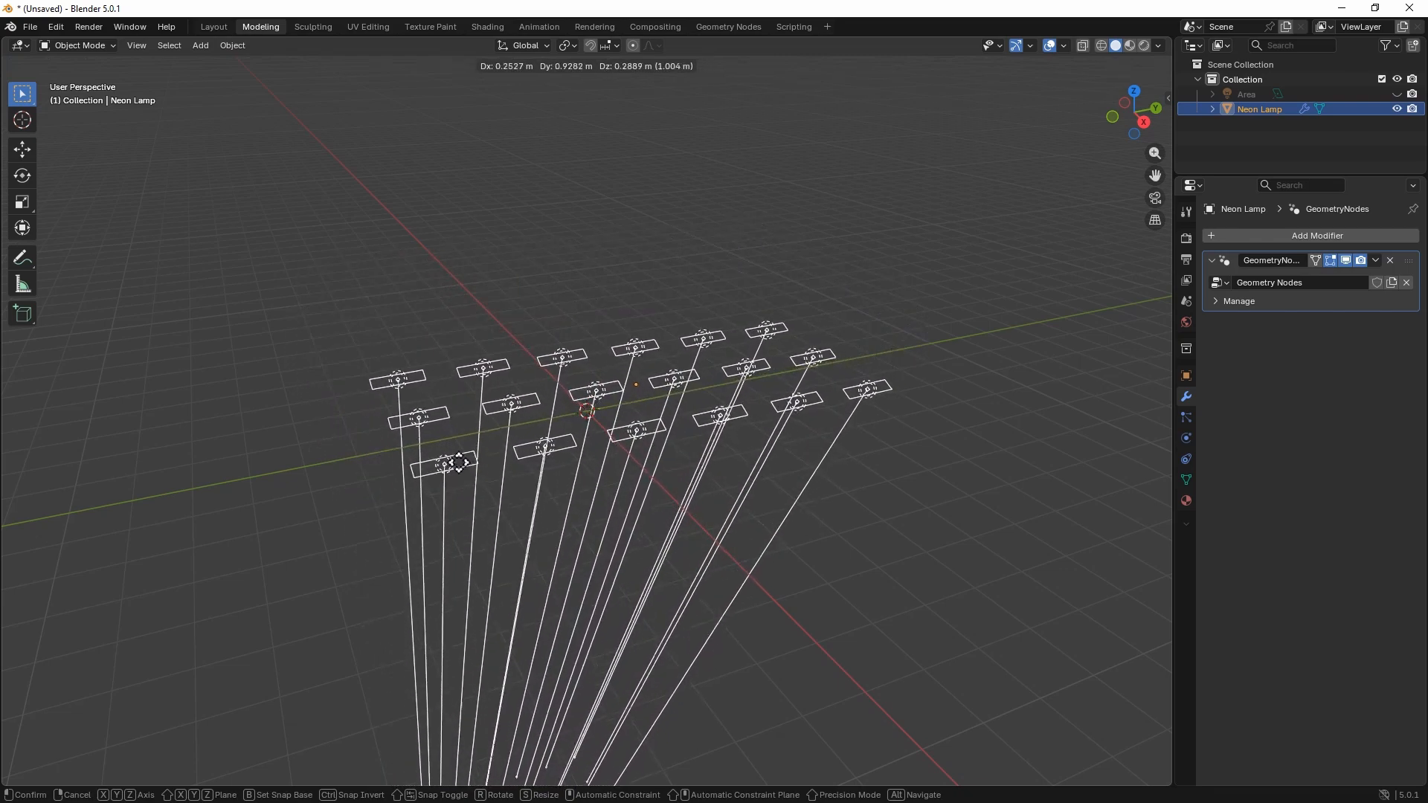
click(433, 468)
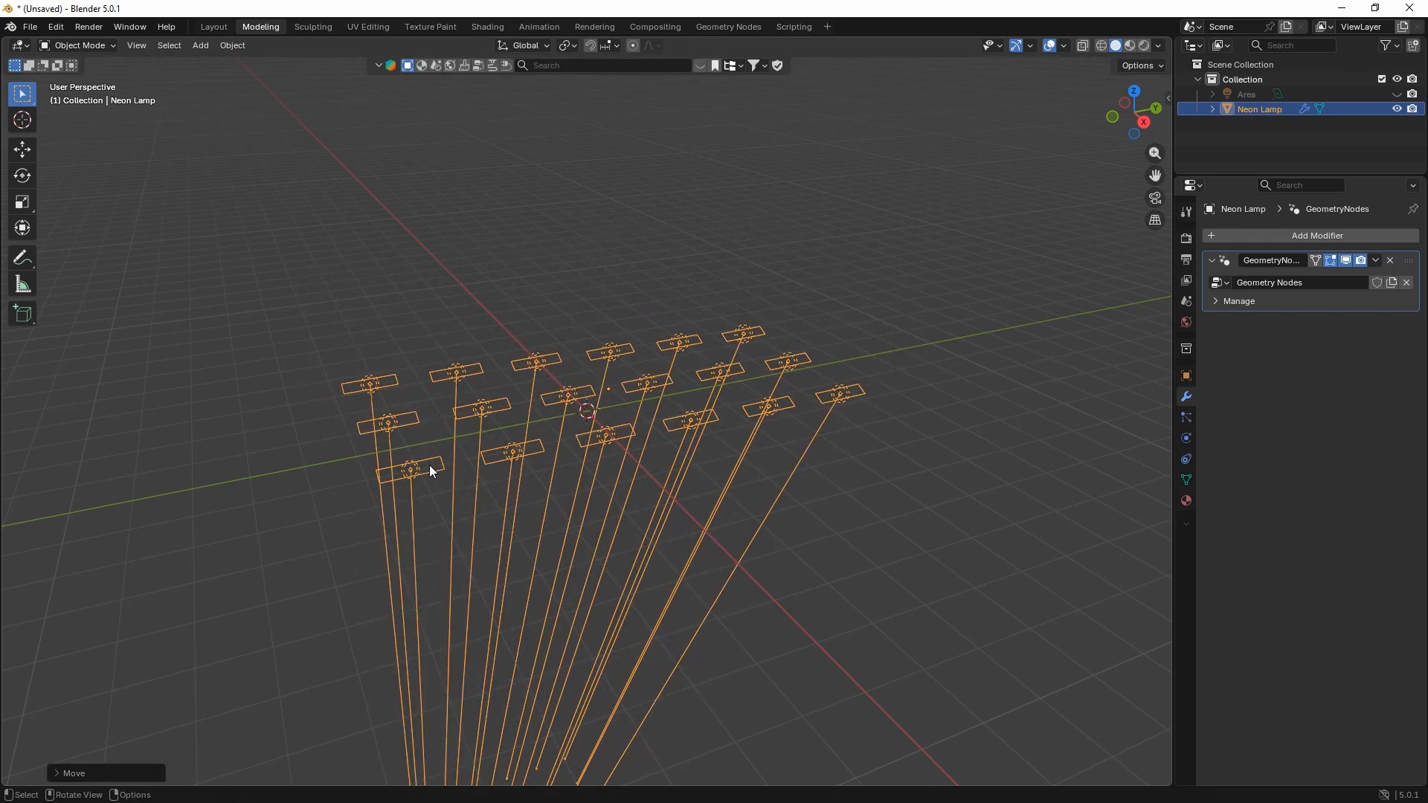
click(719, 30)
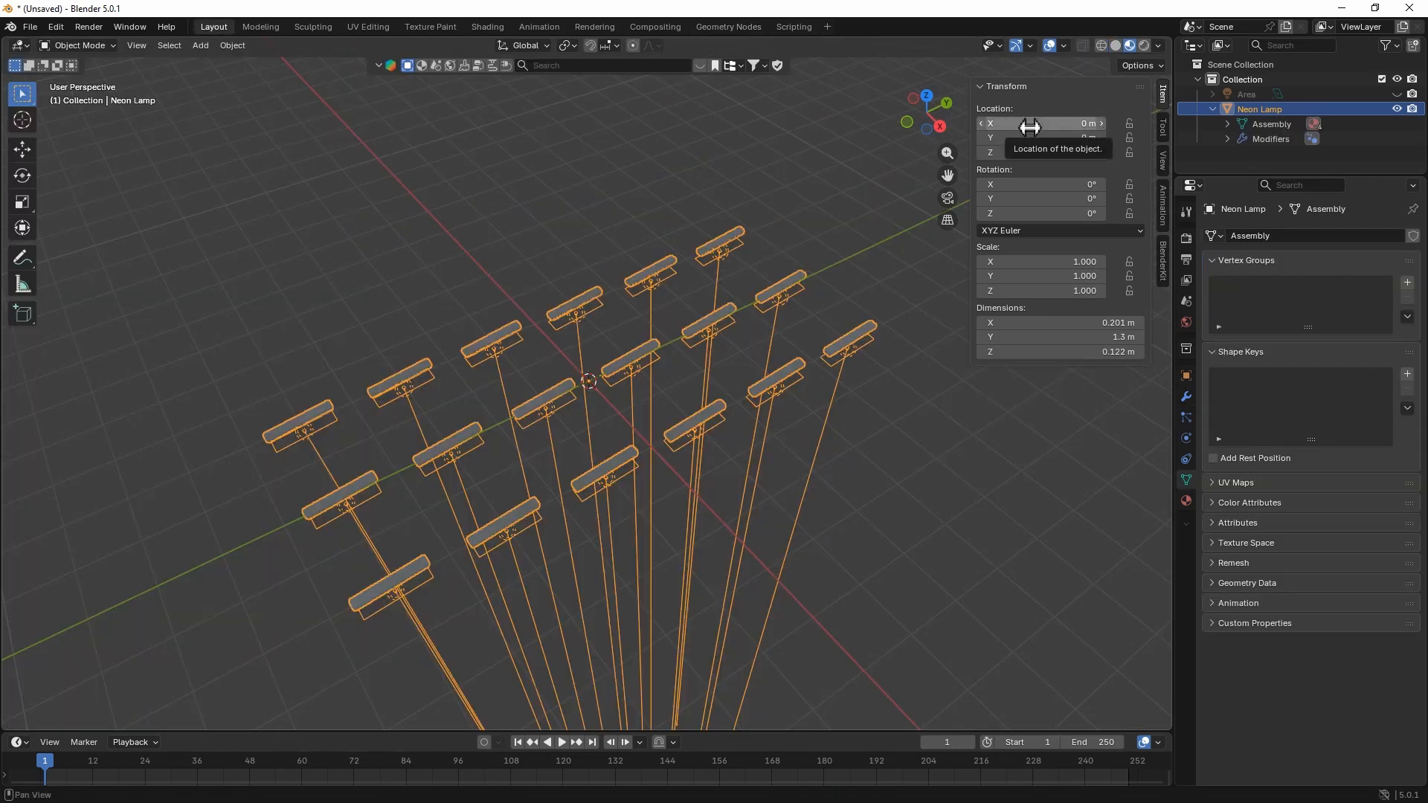
drag(1029, 127, 1078, 138)
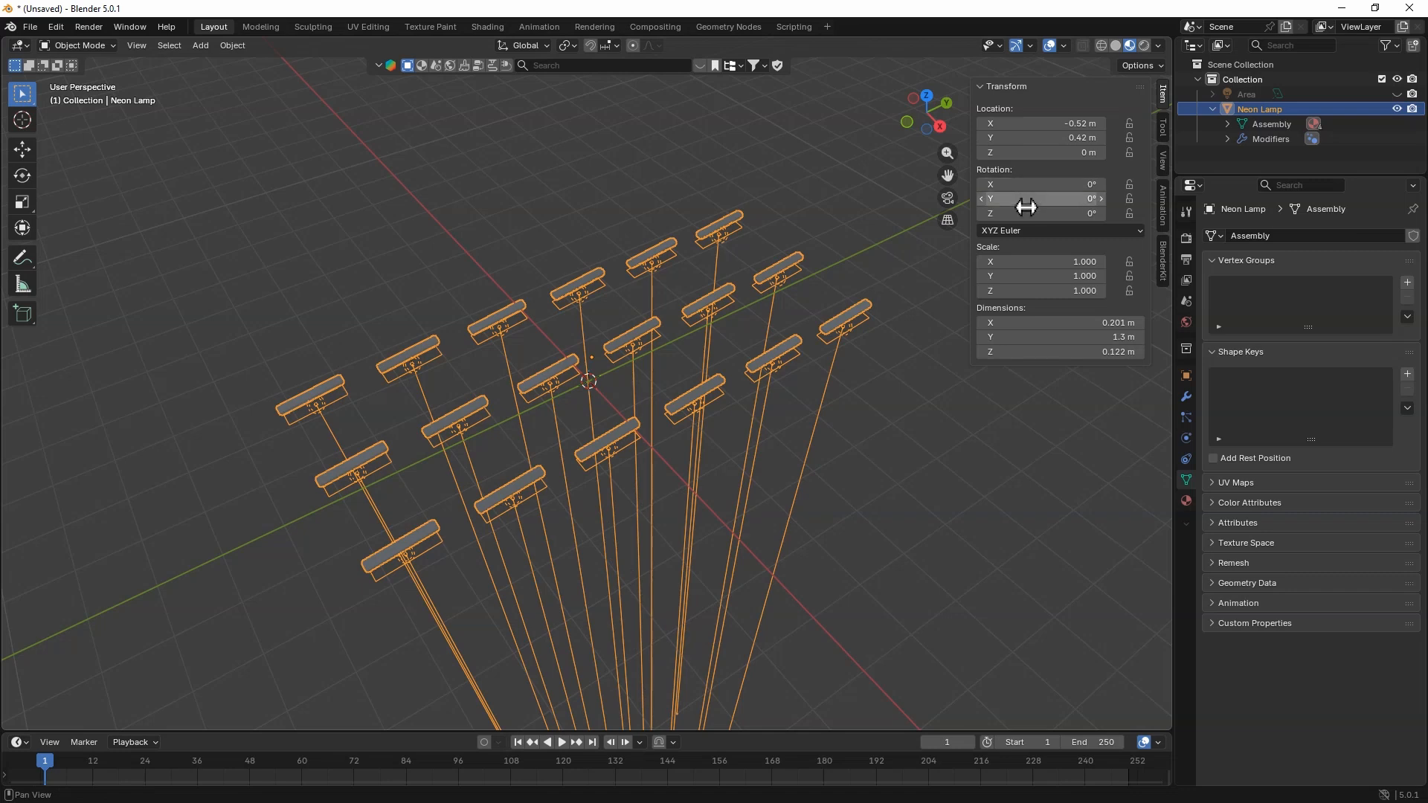
mouse_move(1025, 207)
mouse_down()
mouse_move(1071, 206)
mouse_move(1026, 207)
mouse_up()
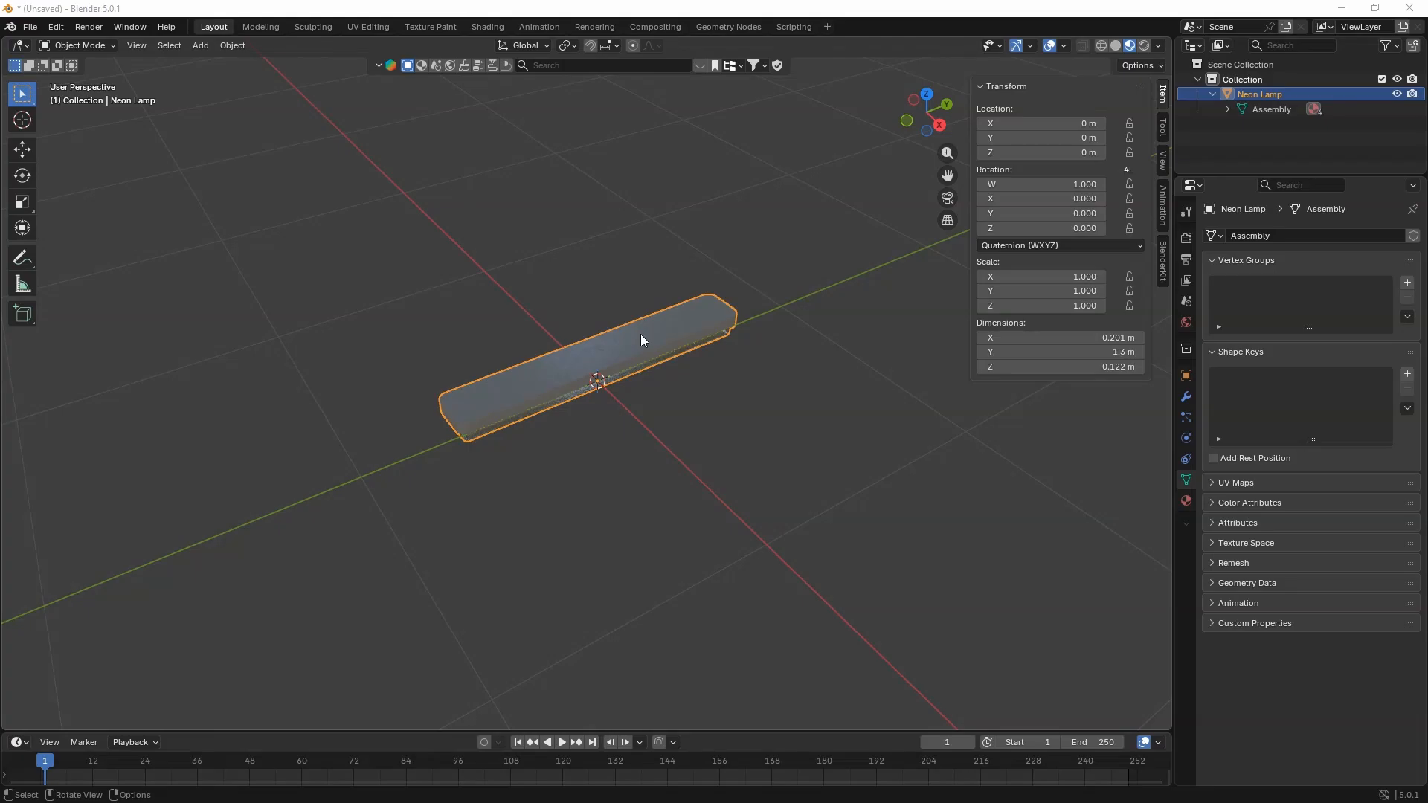
- Add an area light at the origin of the single Neon Lamp
middle_drag(602, 379, 603, 517)
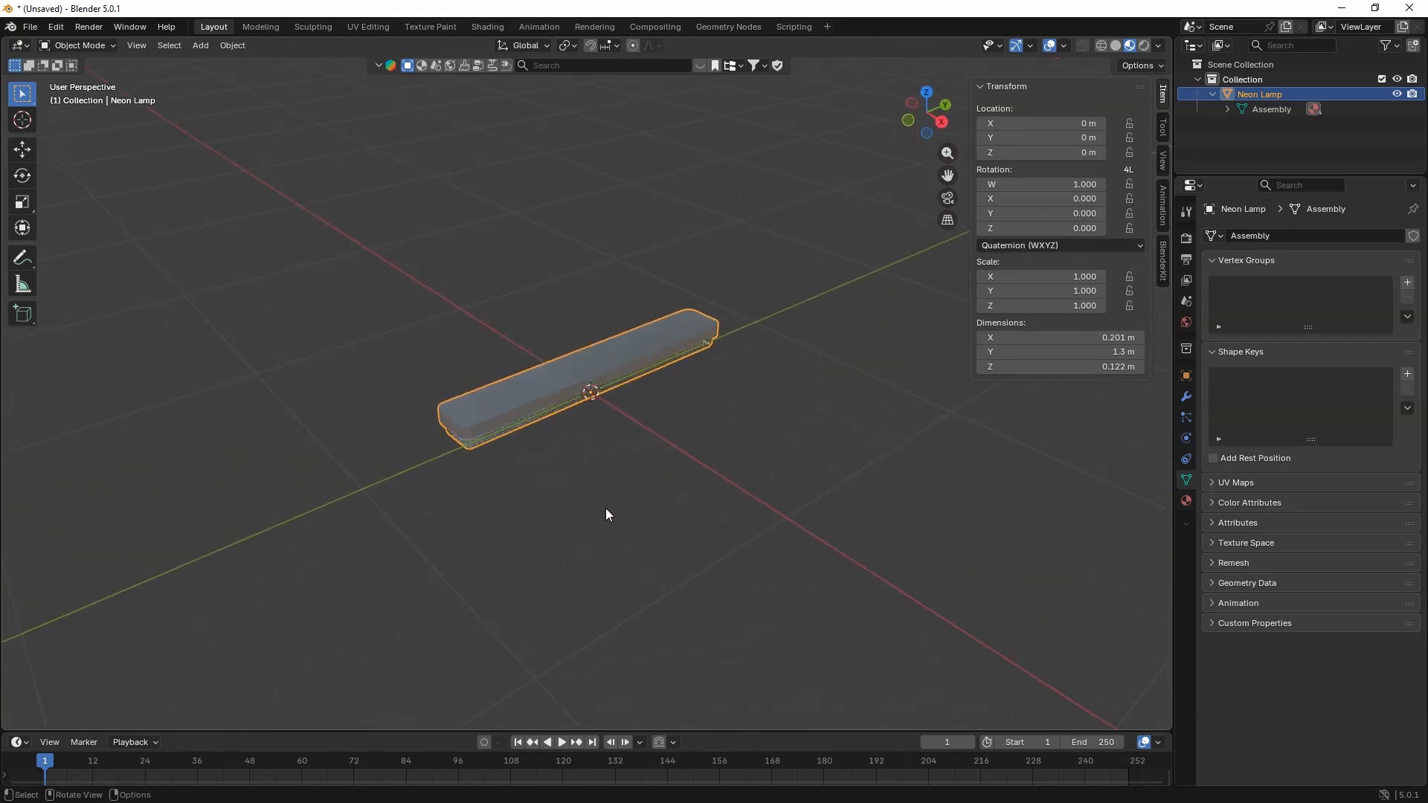
key(shift+a)
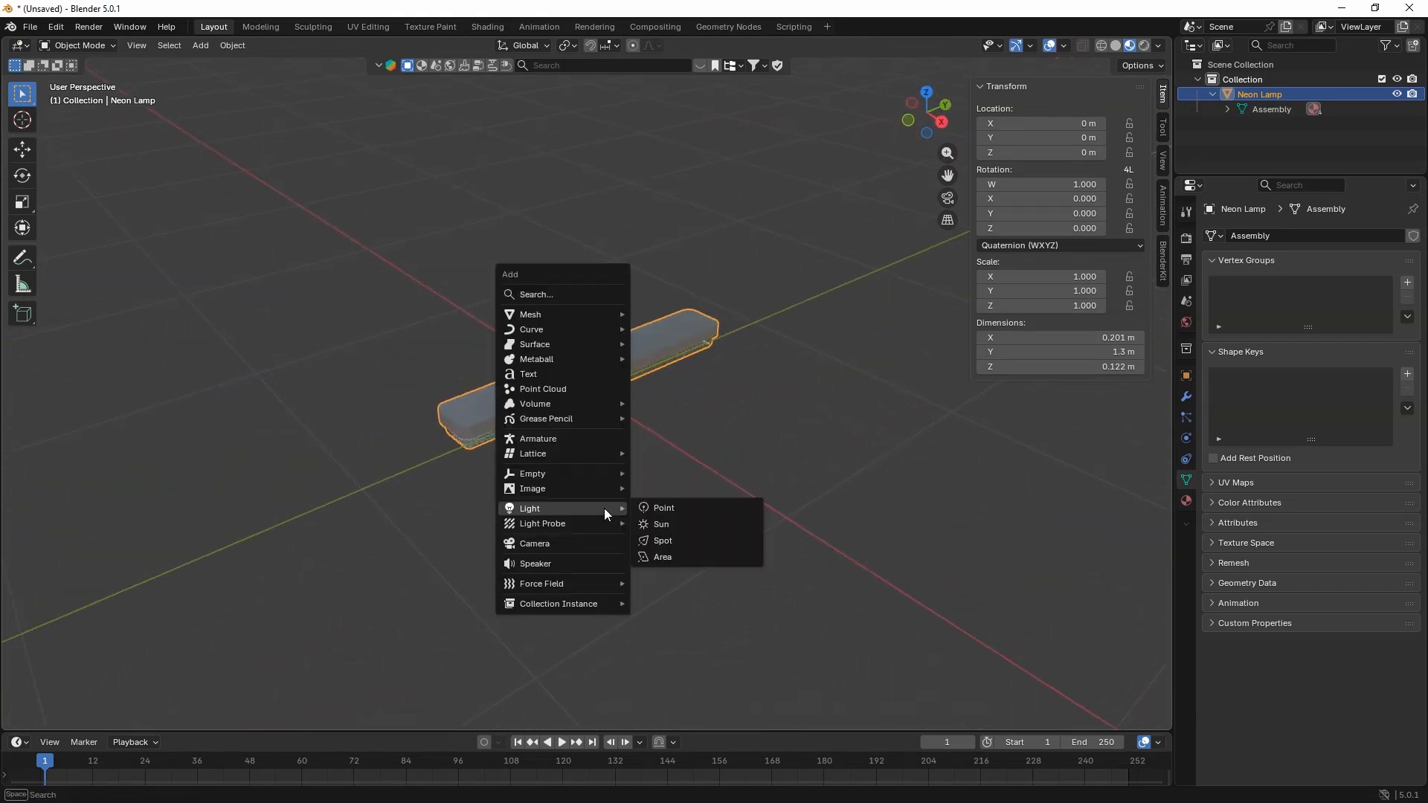
click(673, 556)
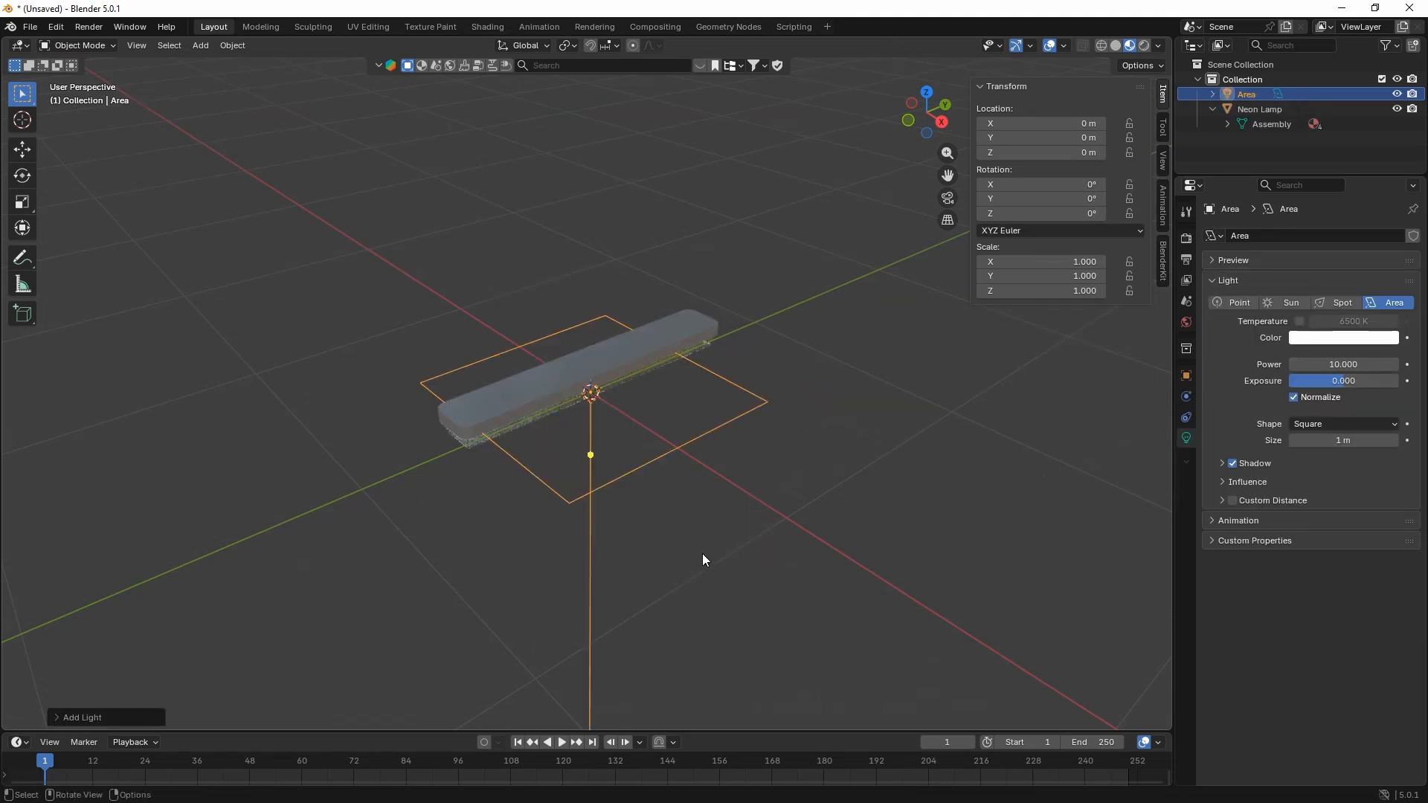
- Make the area light rectangular with a size of 0.3 m in X and 1.2 m in Y
click(1331, 425)
click(1325, 455)
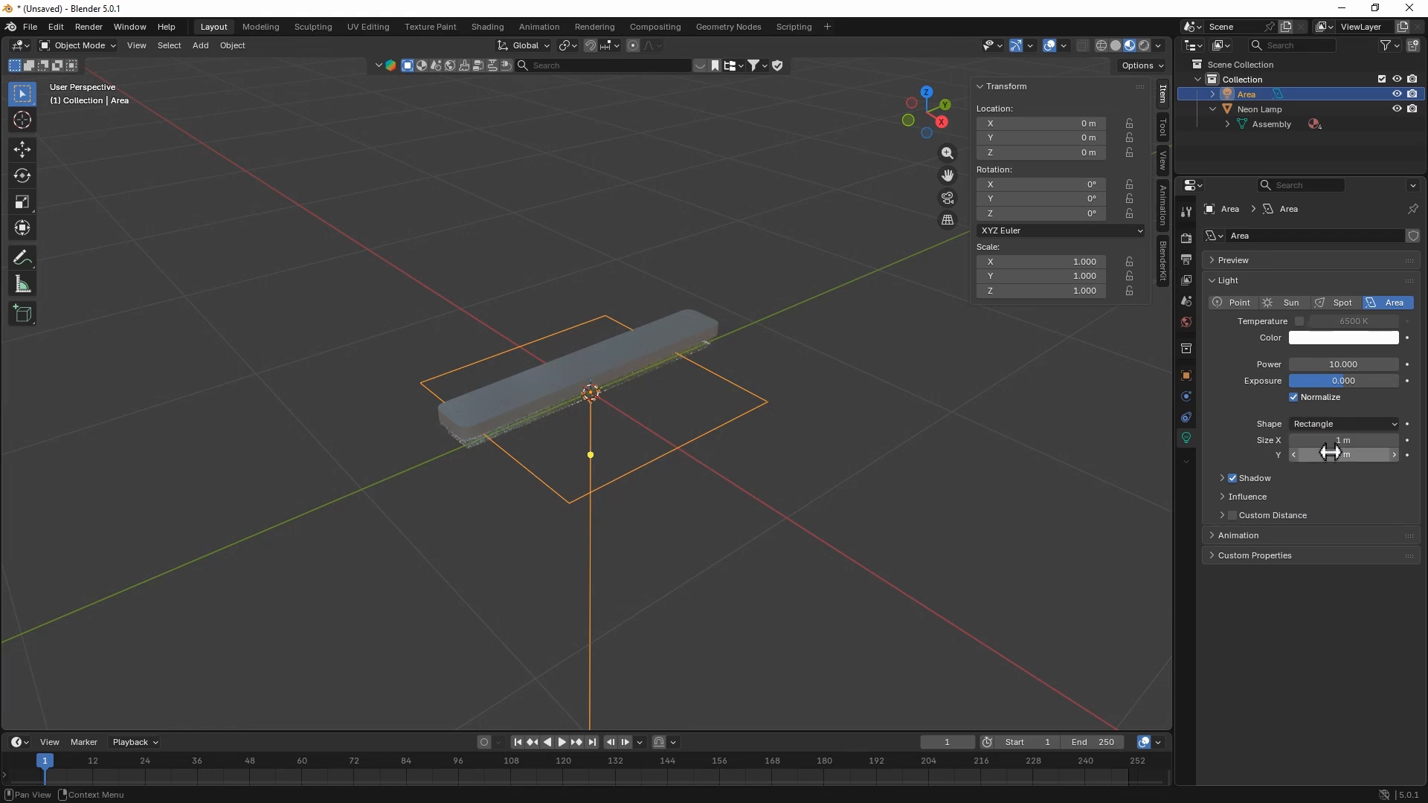
click(1327, 440)
text(0.3)
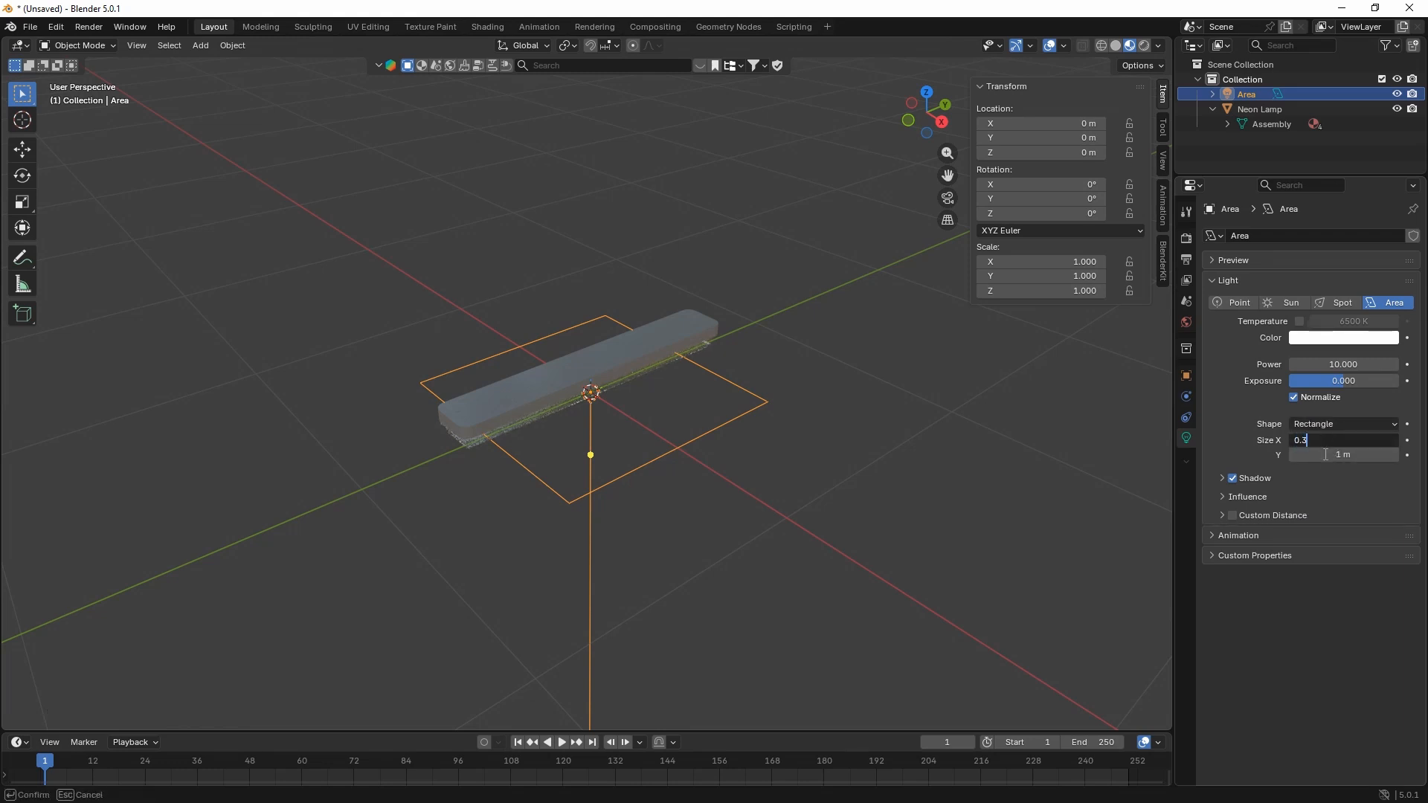
key(Return)
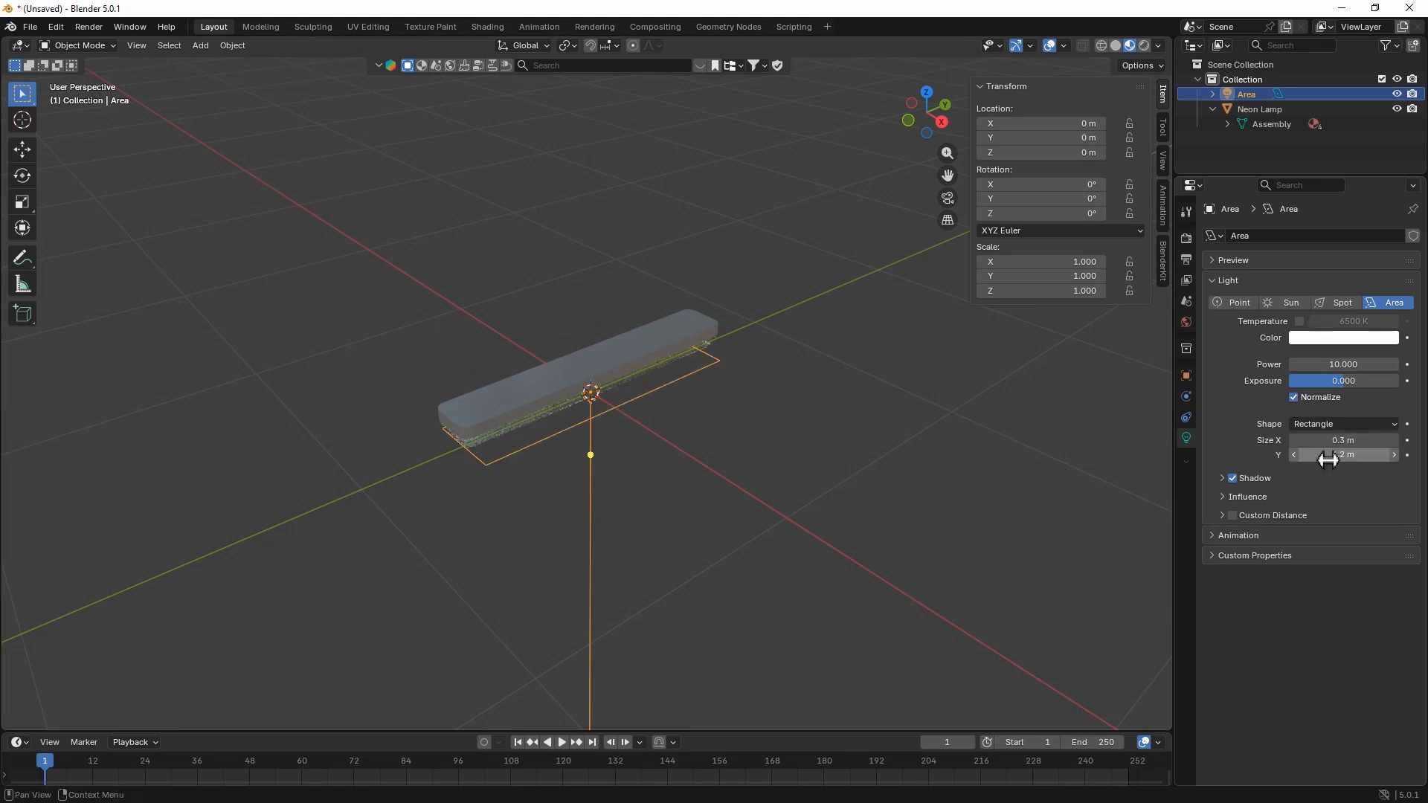
drag(1316, 461, 1319, 463)
- Create a new geometry node tree on the Neon Lamp object
middle_drag(665, 422, 666, 369)
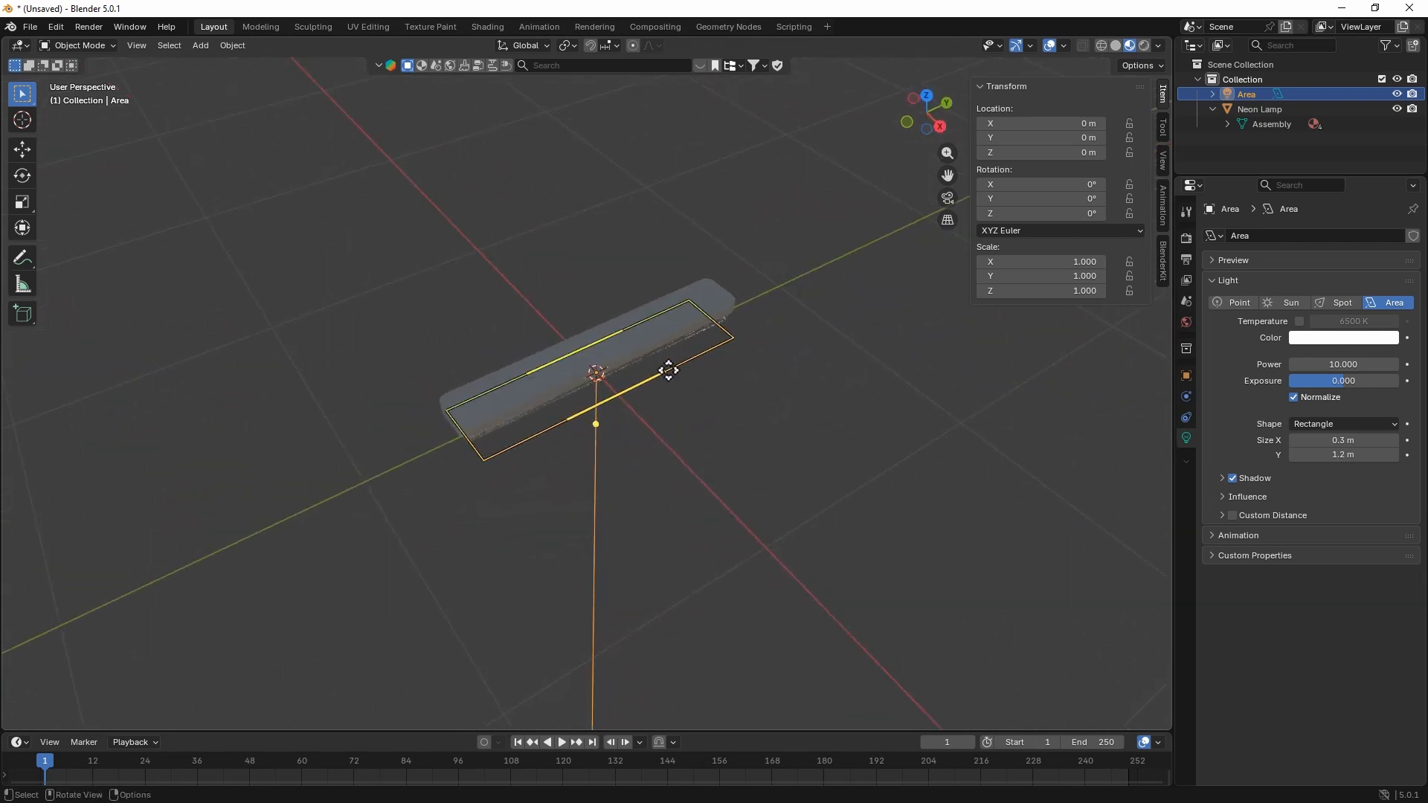
click(726, 295)
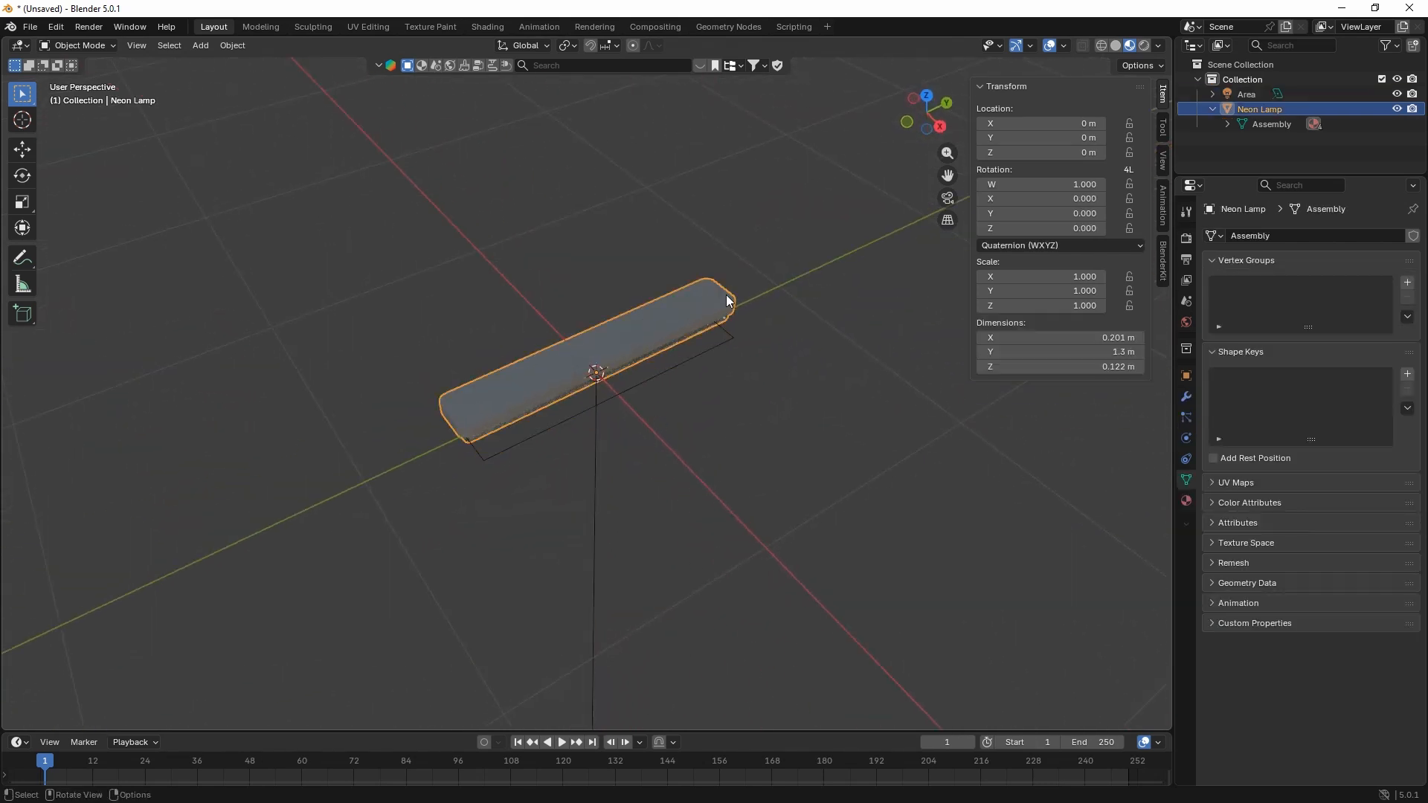
click(711, 29)
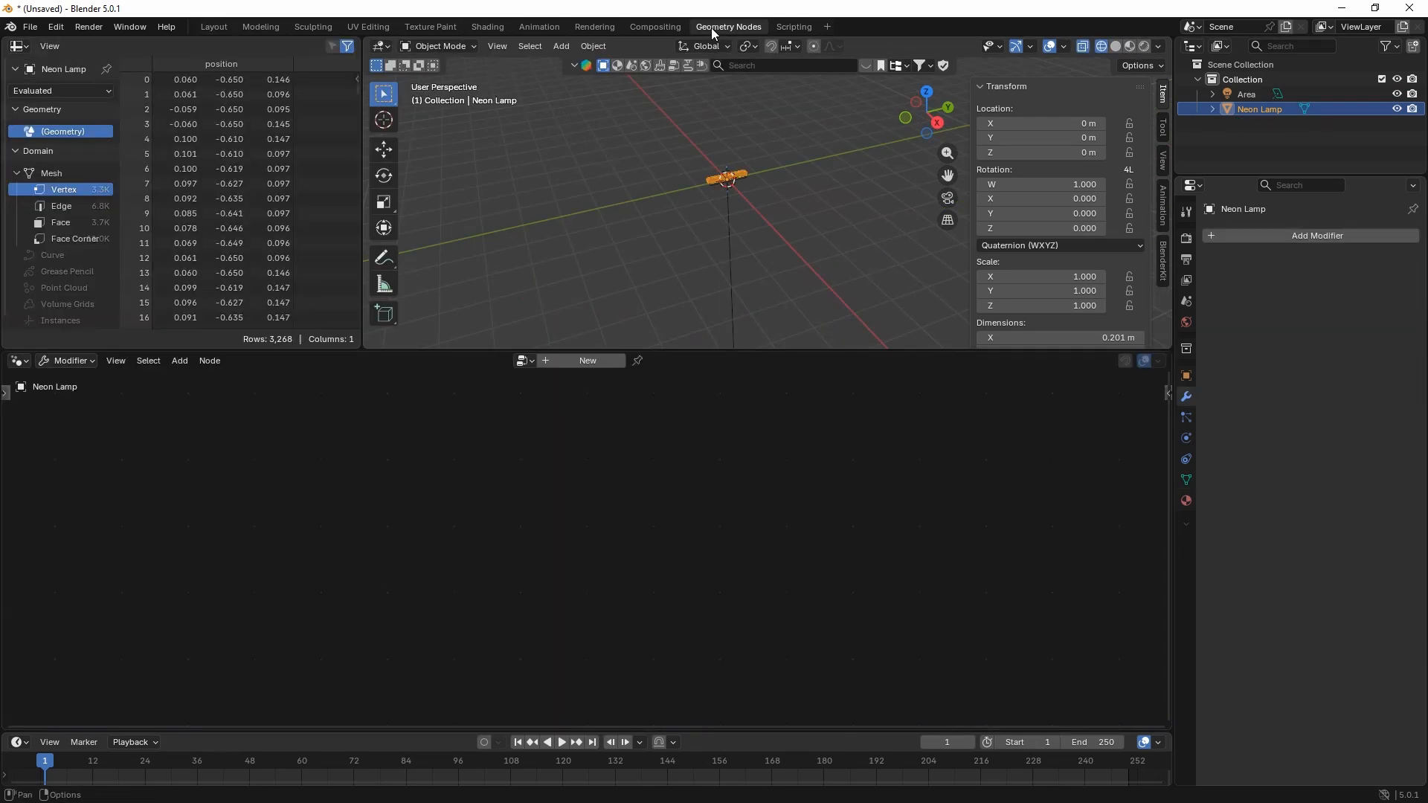
click(546, 359)
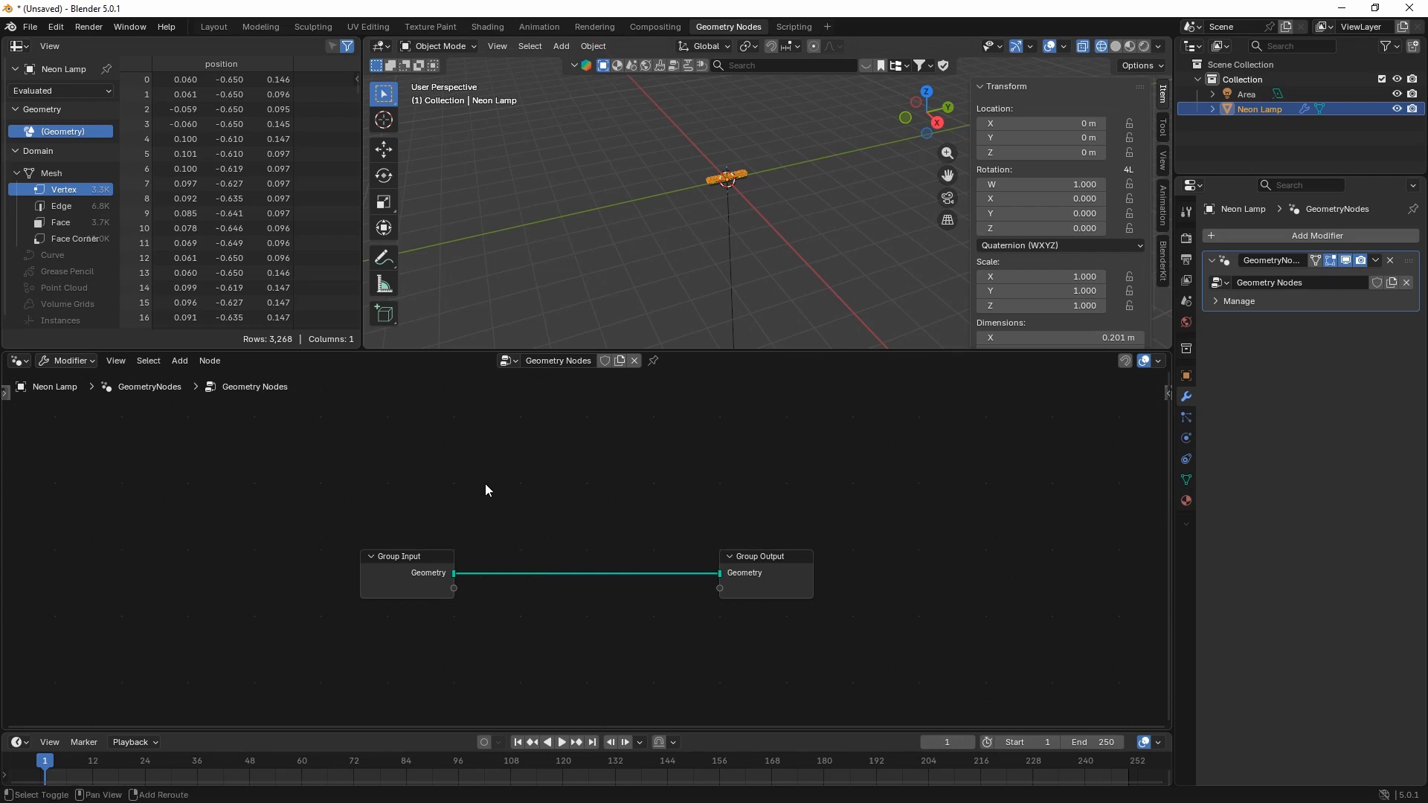
- Add a Grid node above the Group Input and connect its mesh to the Group Output geometry
key(shift+a)
text(grid)
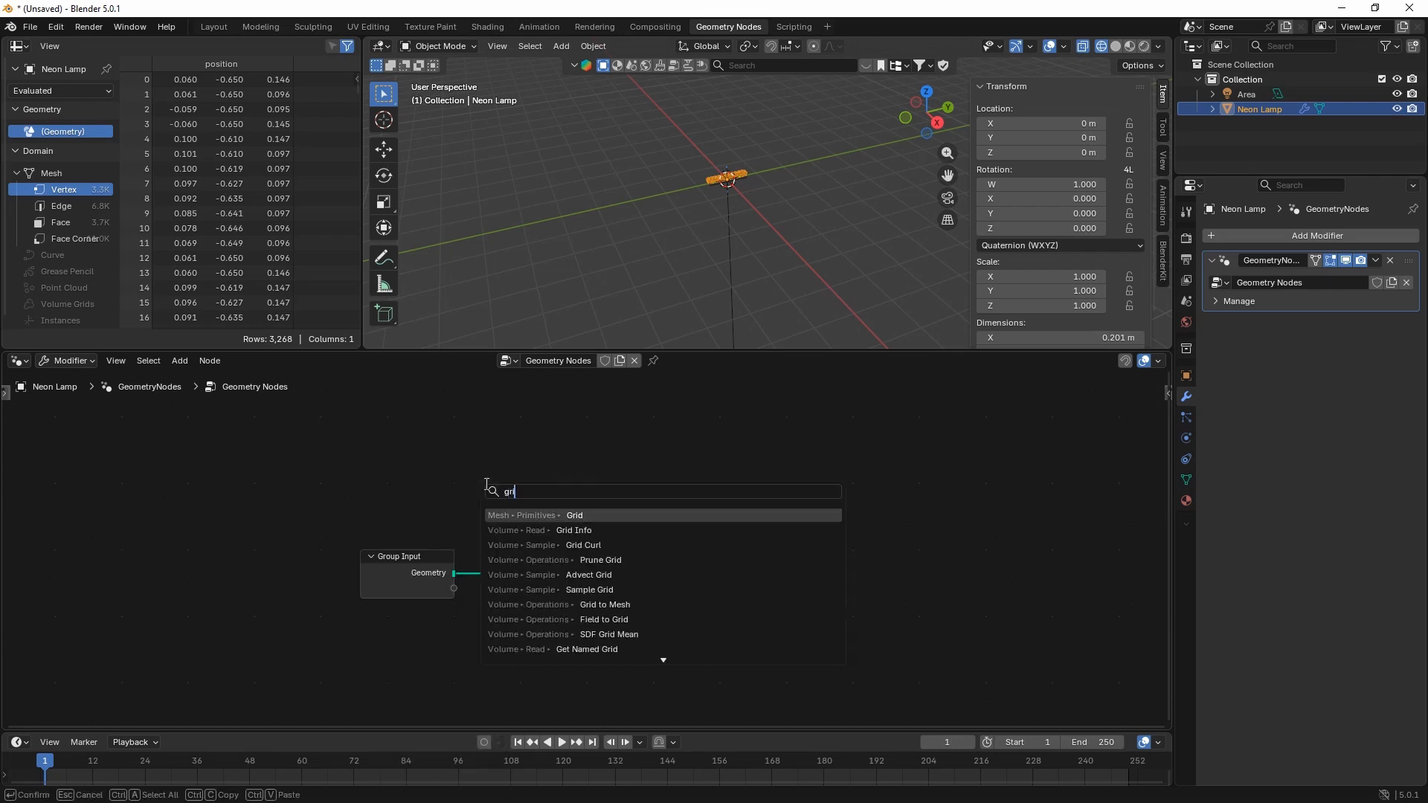
click(568, 516)
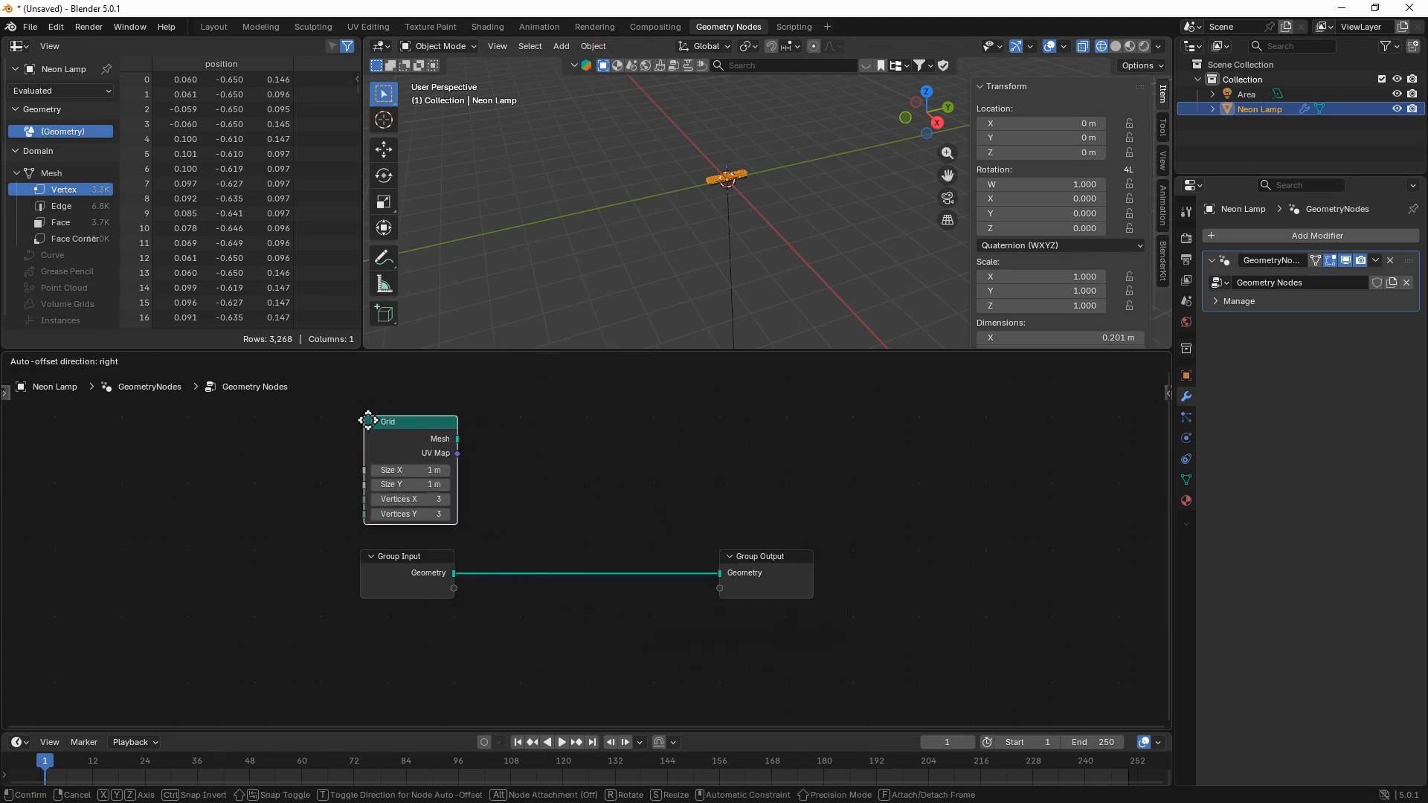
click(367, 422)
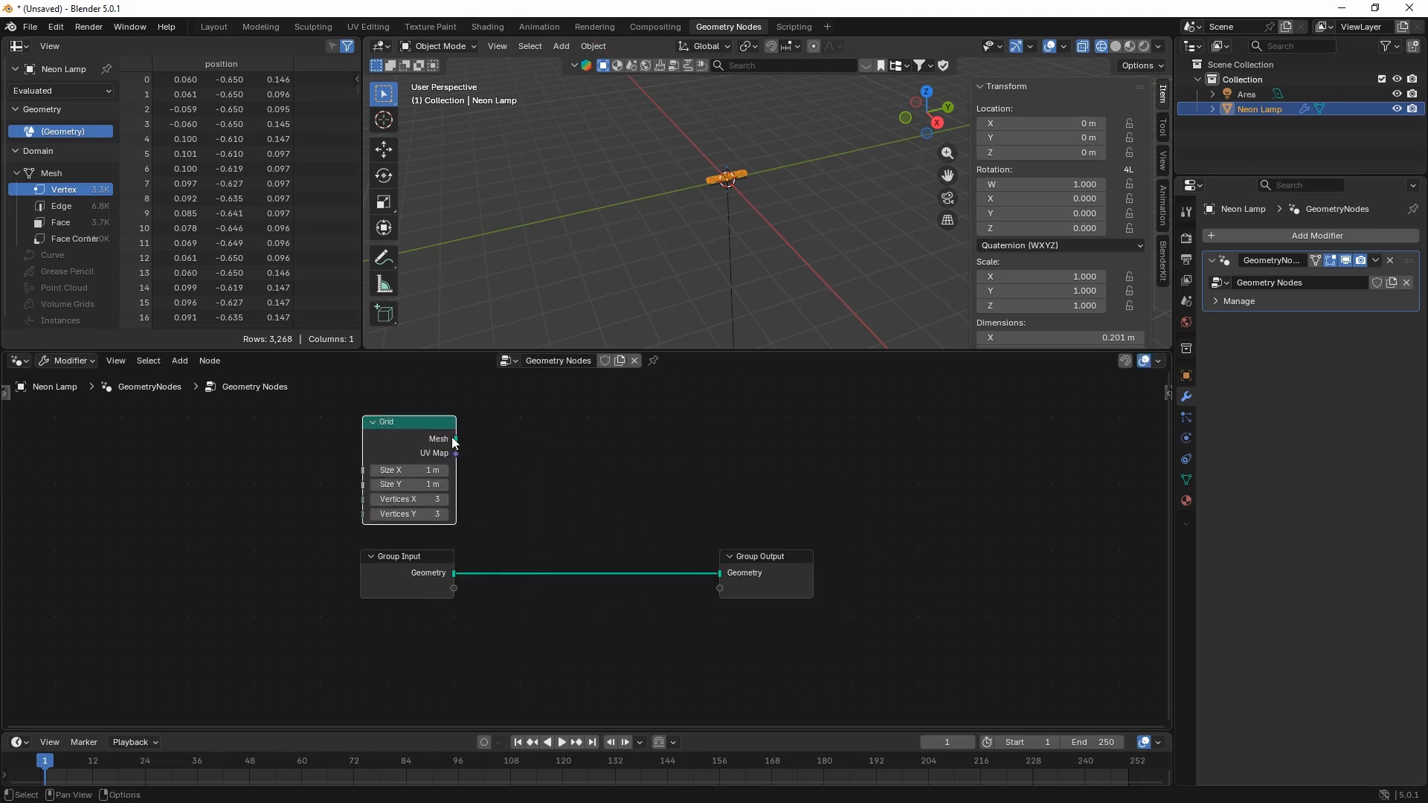
drag(456, 438, 718, 573)
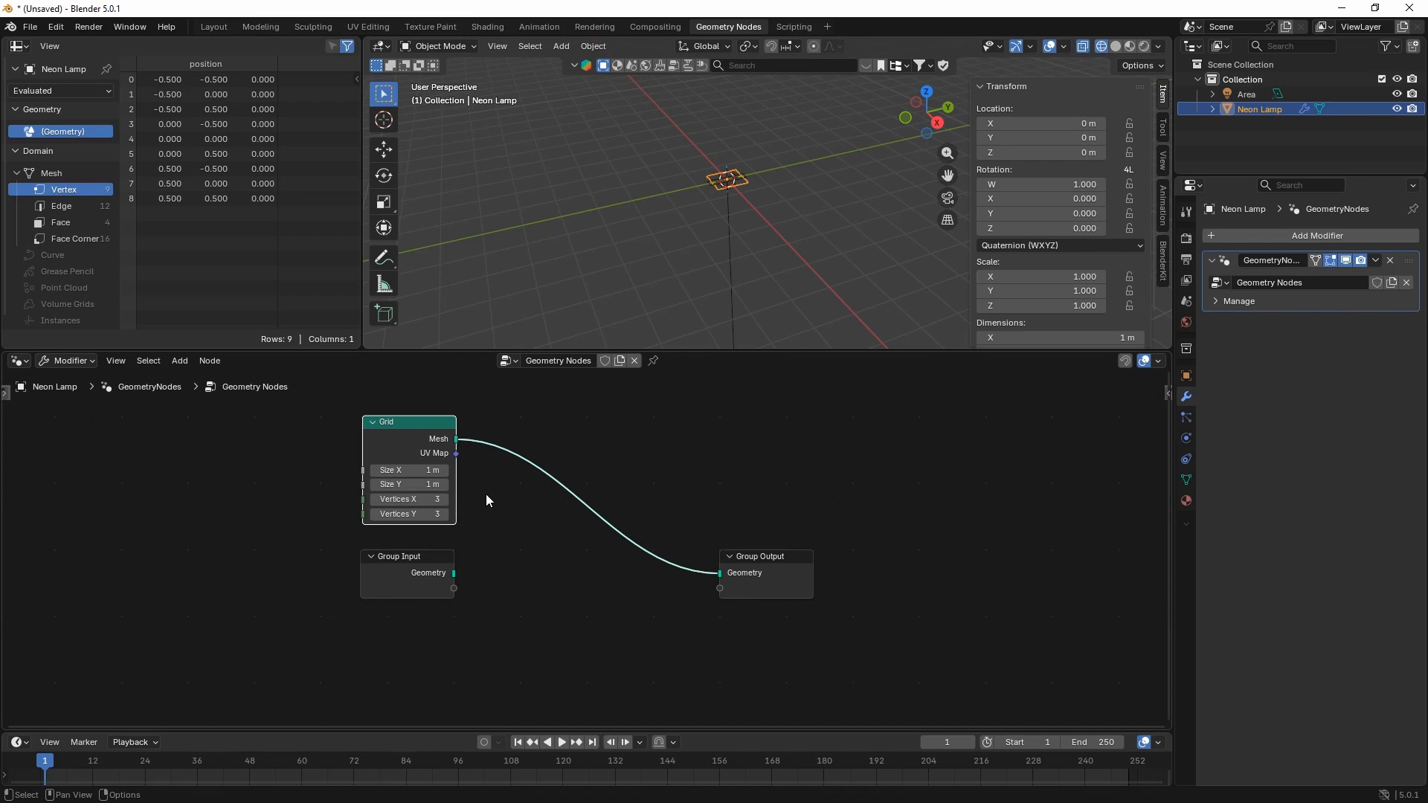
- Set the grid size to 4 m in X and 10 m in Y, with 6 vertices in Y
click(426, 470)
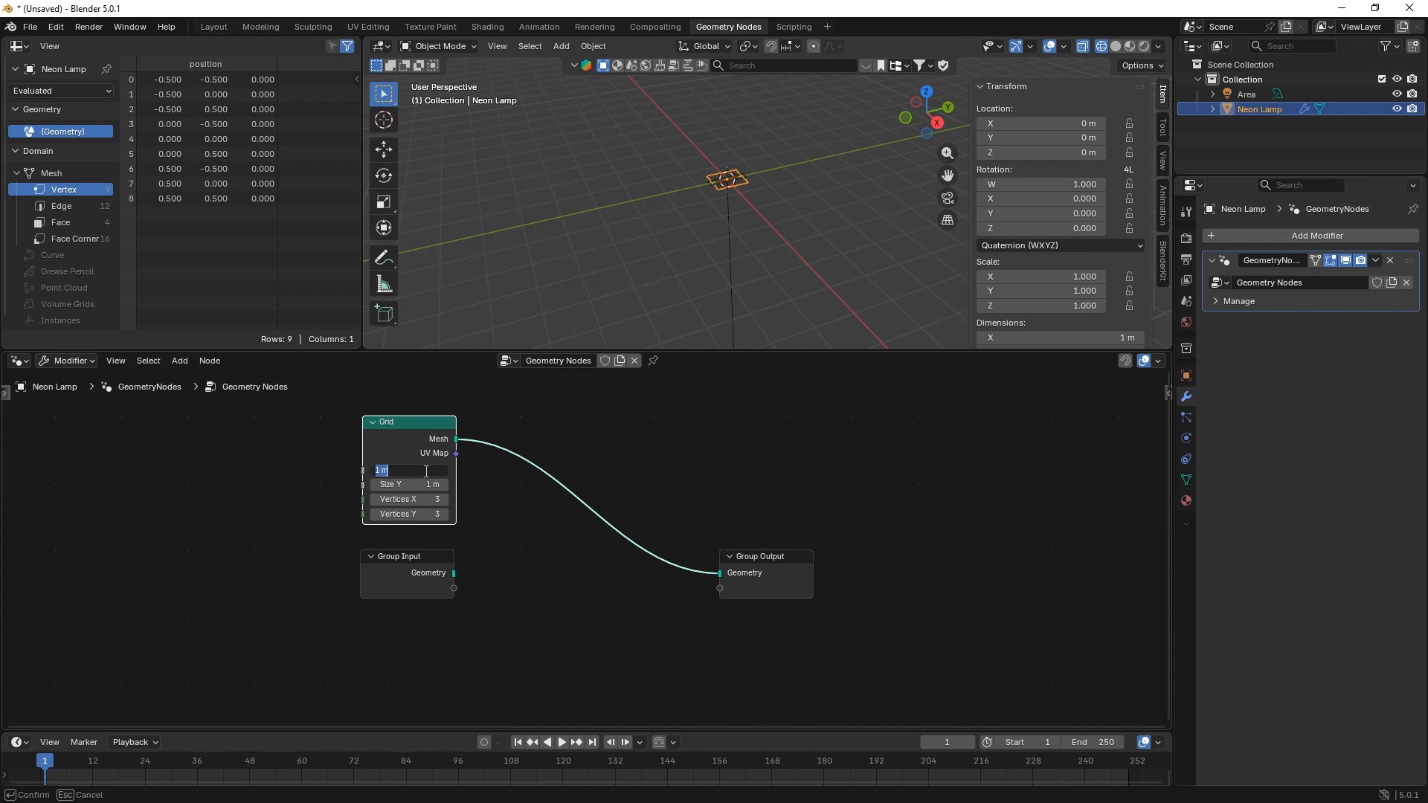
text(4)
key(Tab)
text(10)
key(Tab)
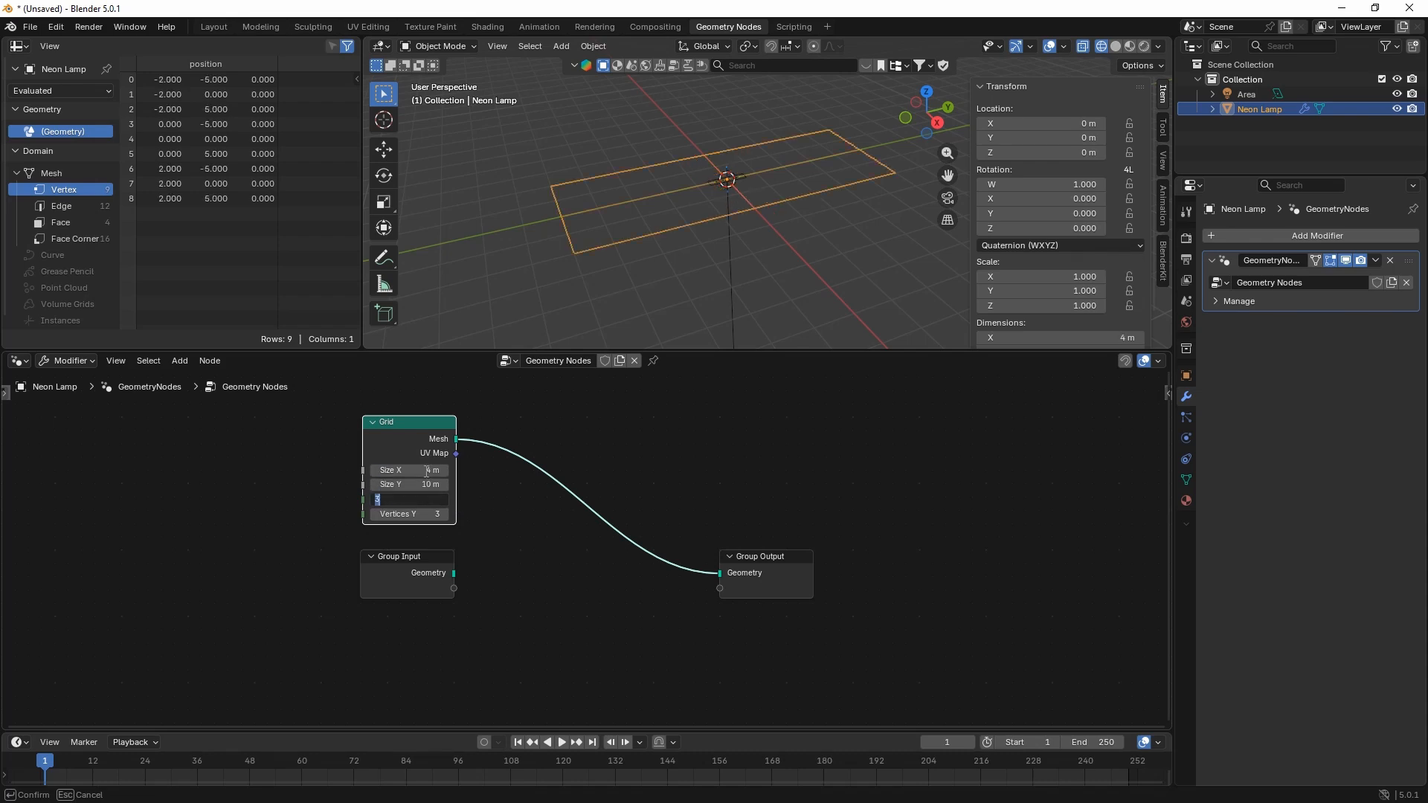
key(Tab)
text(6)
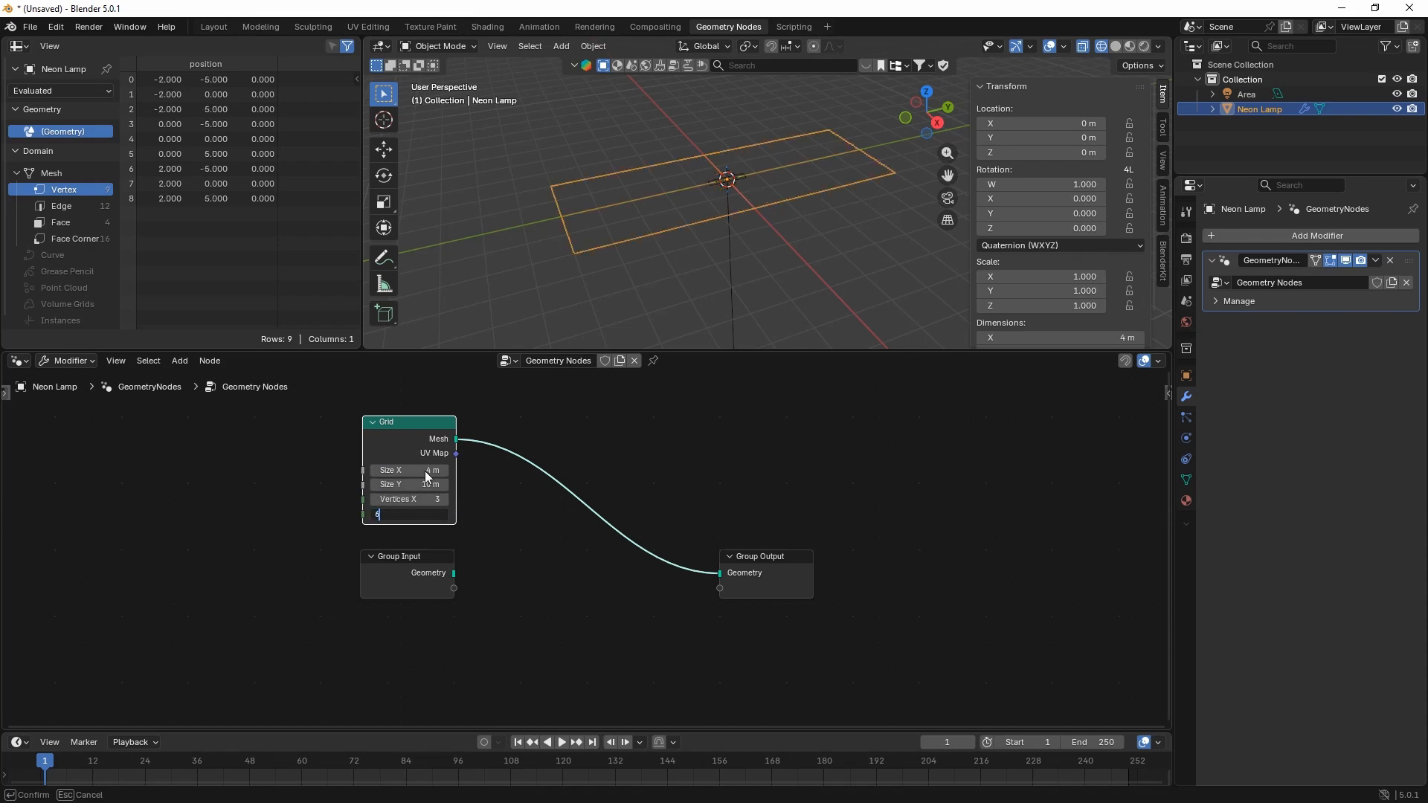
key(Return)
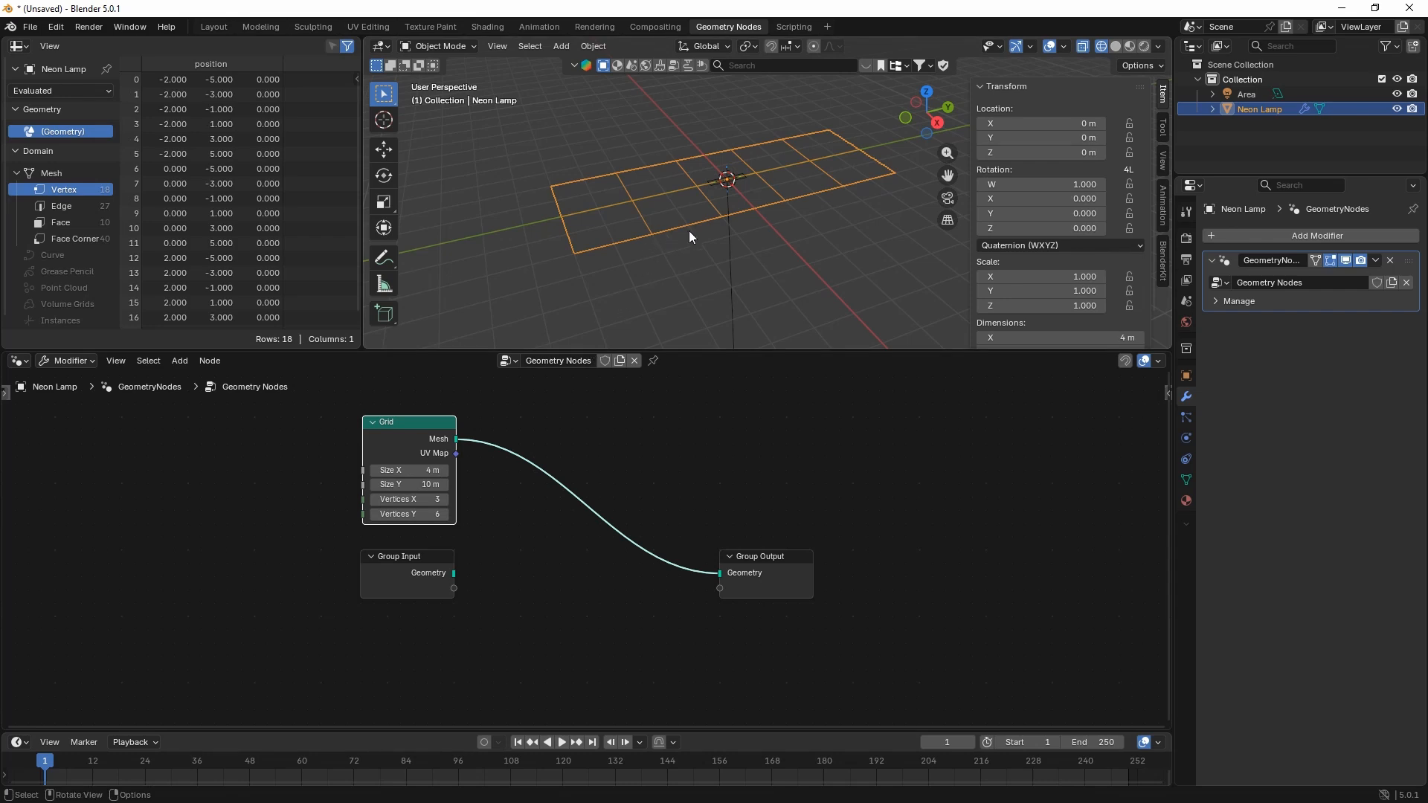
middle_drag(689, 230, 662, 243)
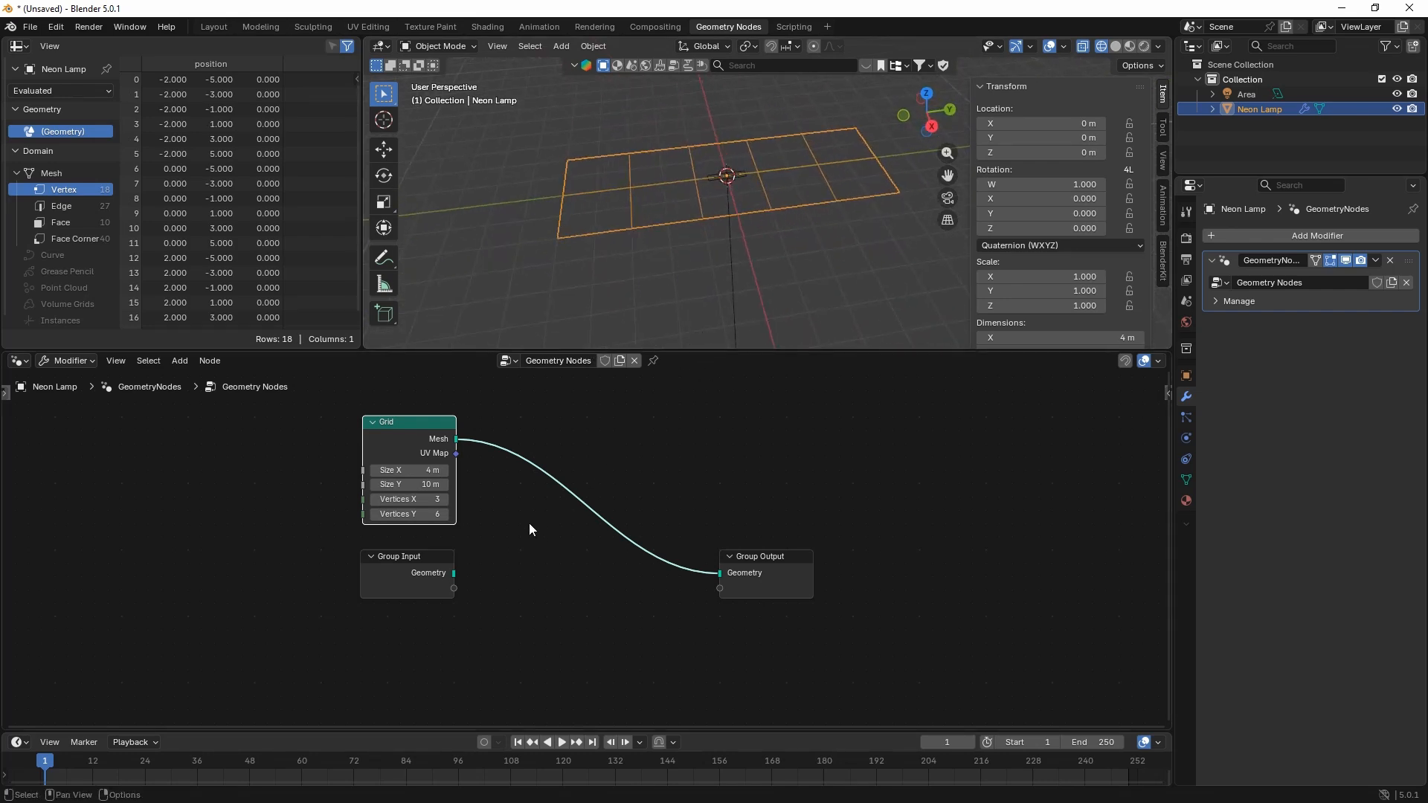
- Insert a Mesh to Points node between Grid and Group Output, placed right beside the Grid node
key(shift+a)
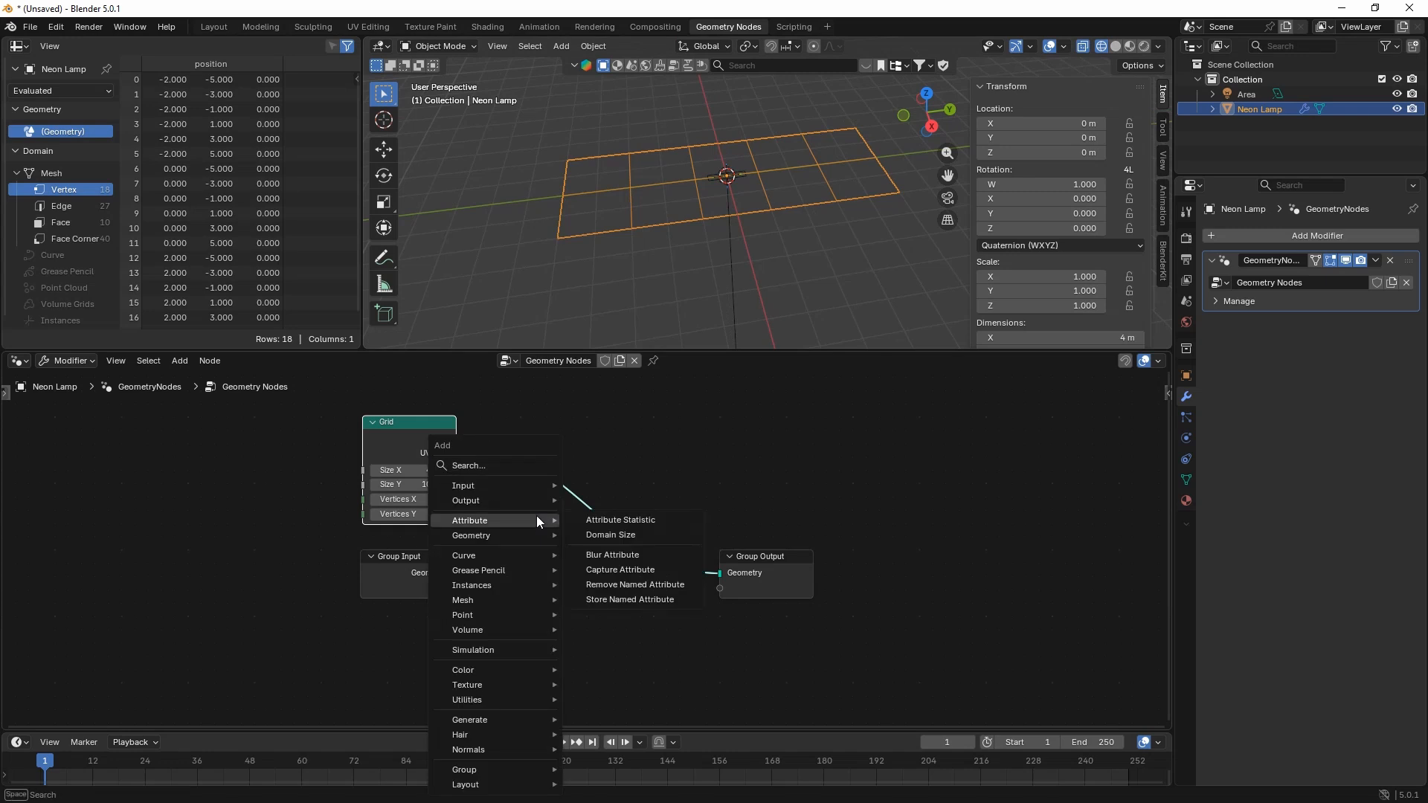
text(mesh)
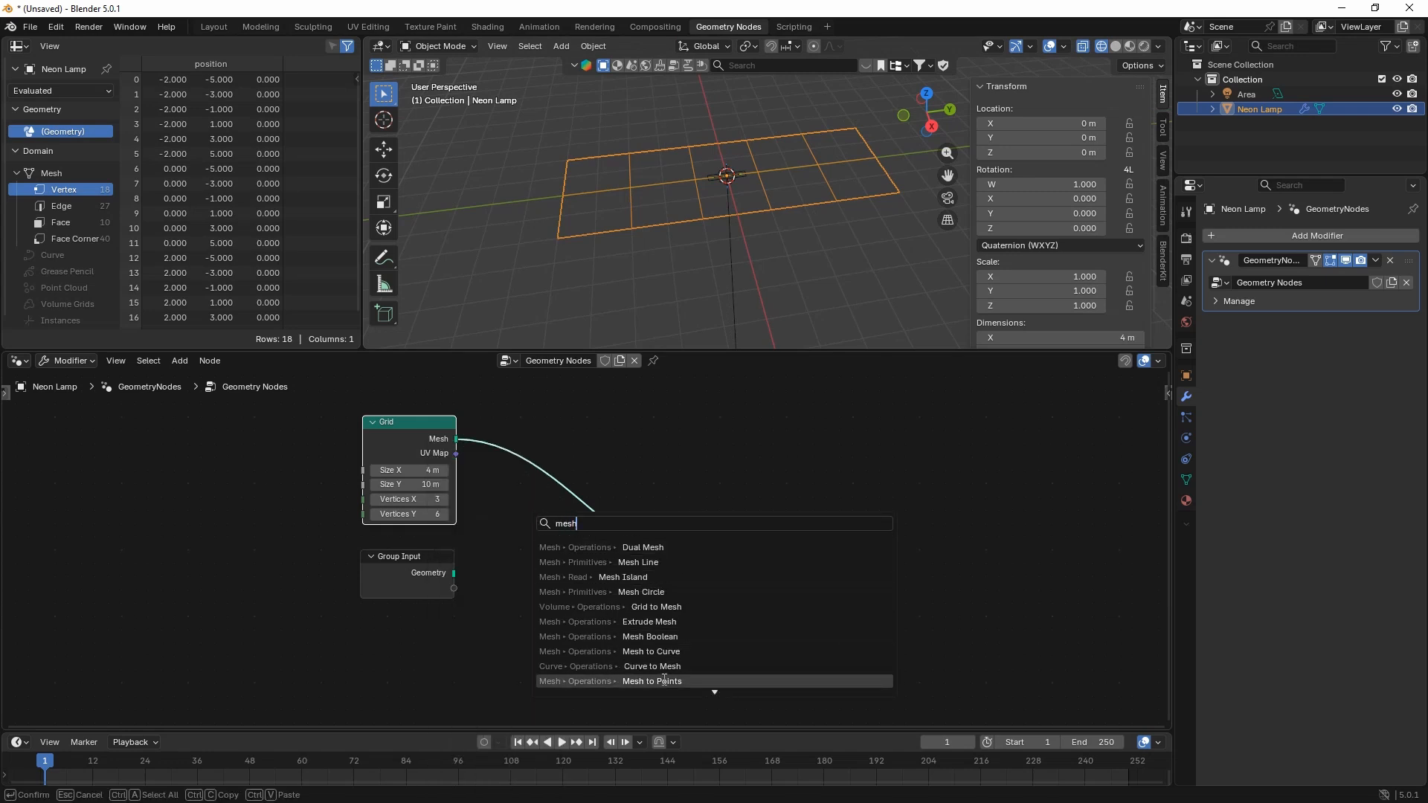
click(714, 681)
click(551, 473)
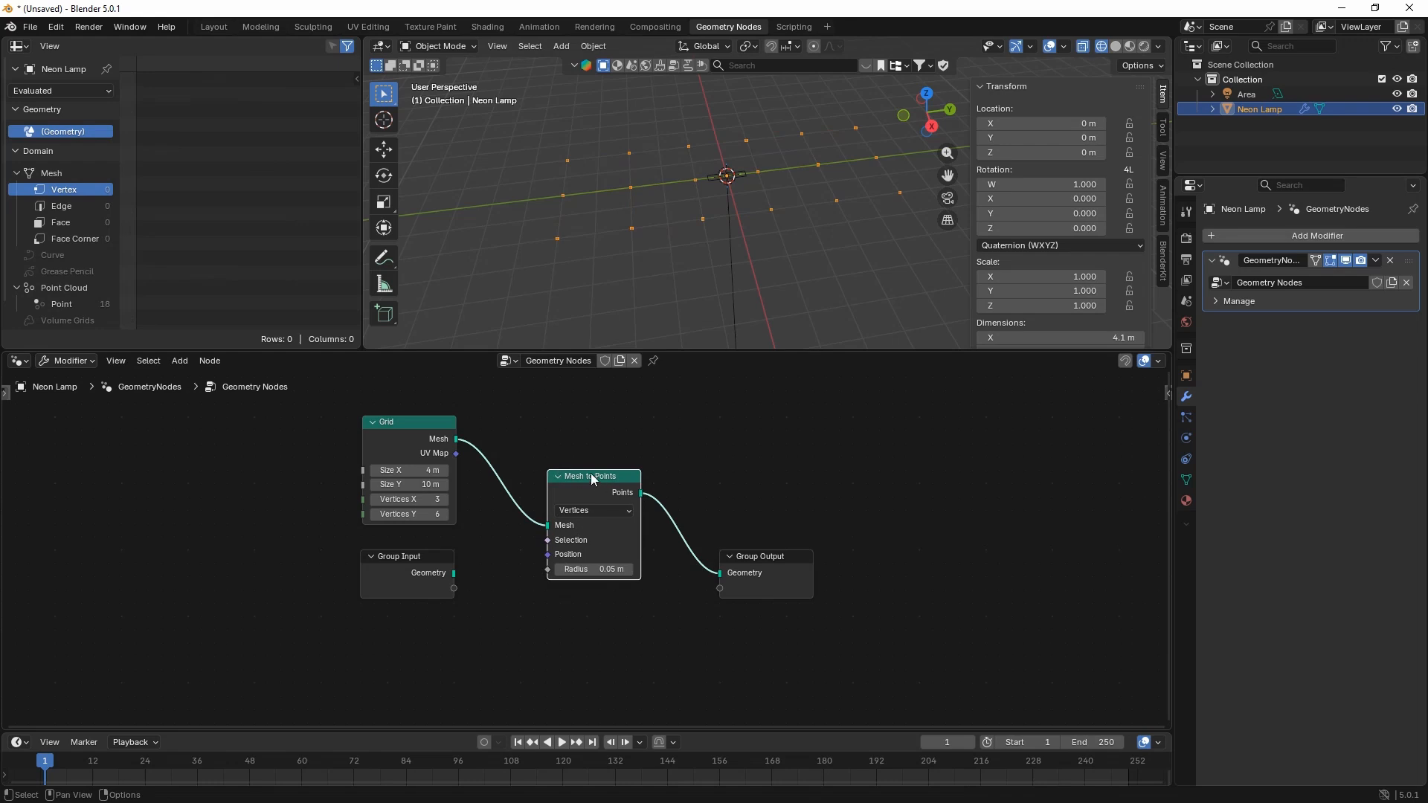
drag(591, 473, 548, 420)
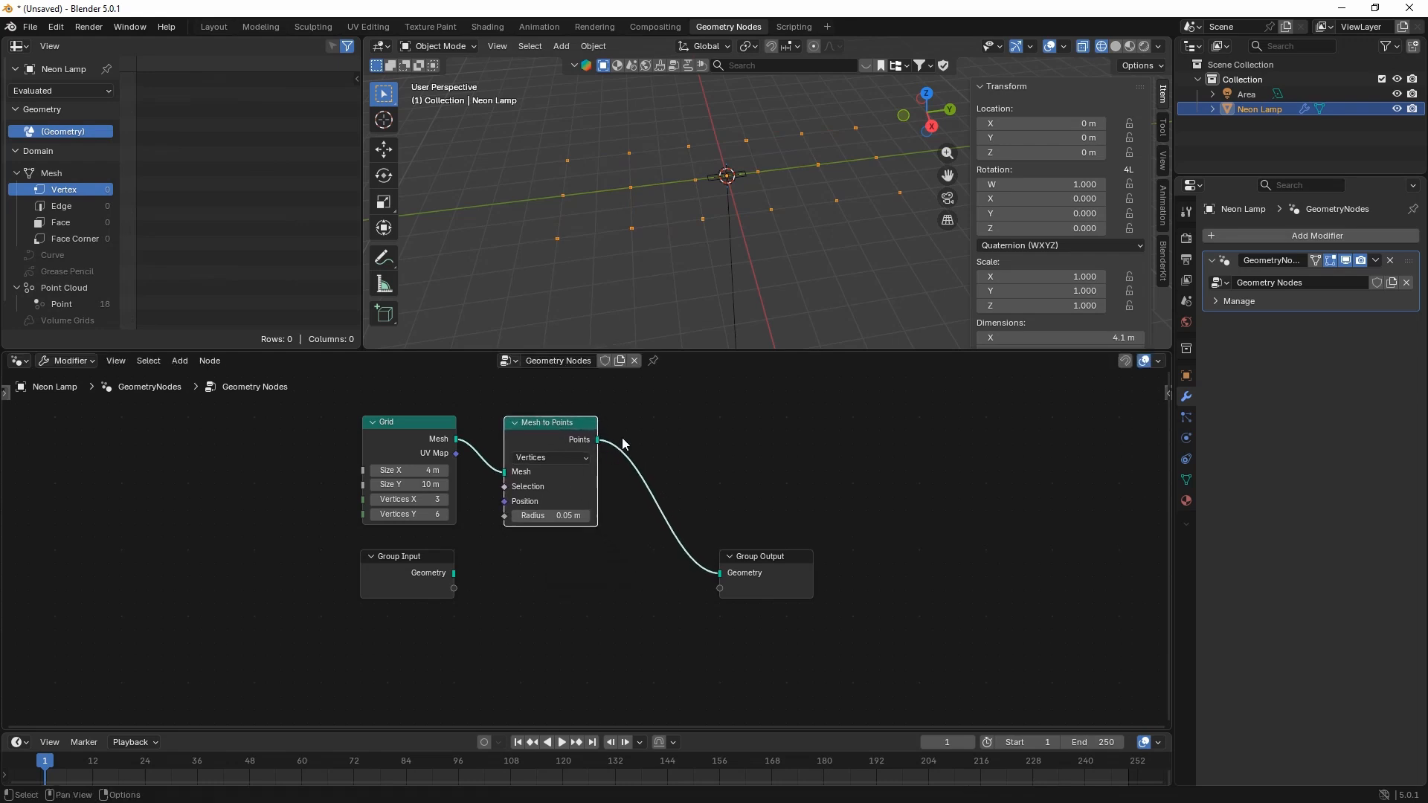
mouse_move(671, 190)
middle_down()
mouse_move(689, 229)
mouse_move(742, 191)
mouse_move(688, 185)
middle_up()
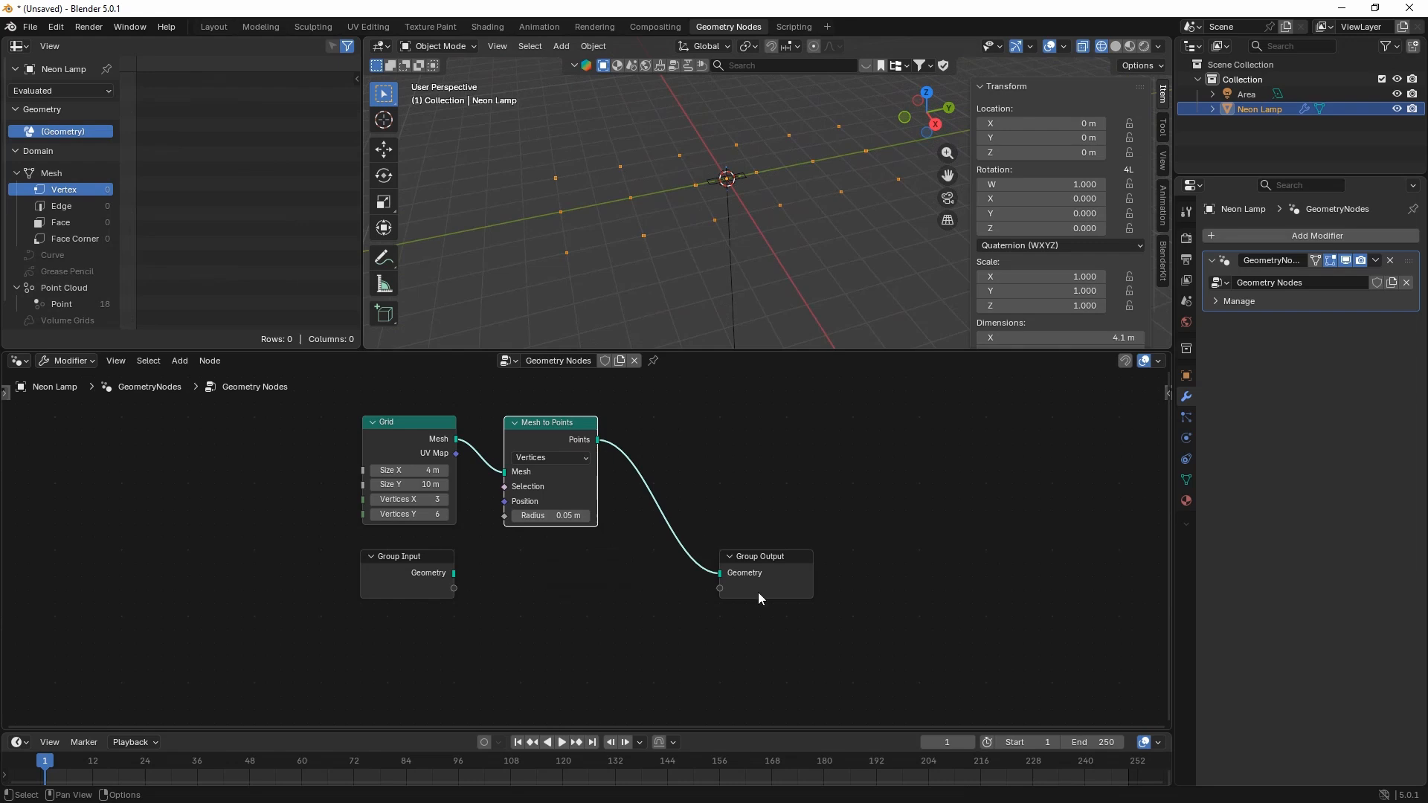
- Move the Group Output farther right and insert an Instance on Points node between Mesh to Points and Group Output
drag(774, 551, 976, 555)
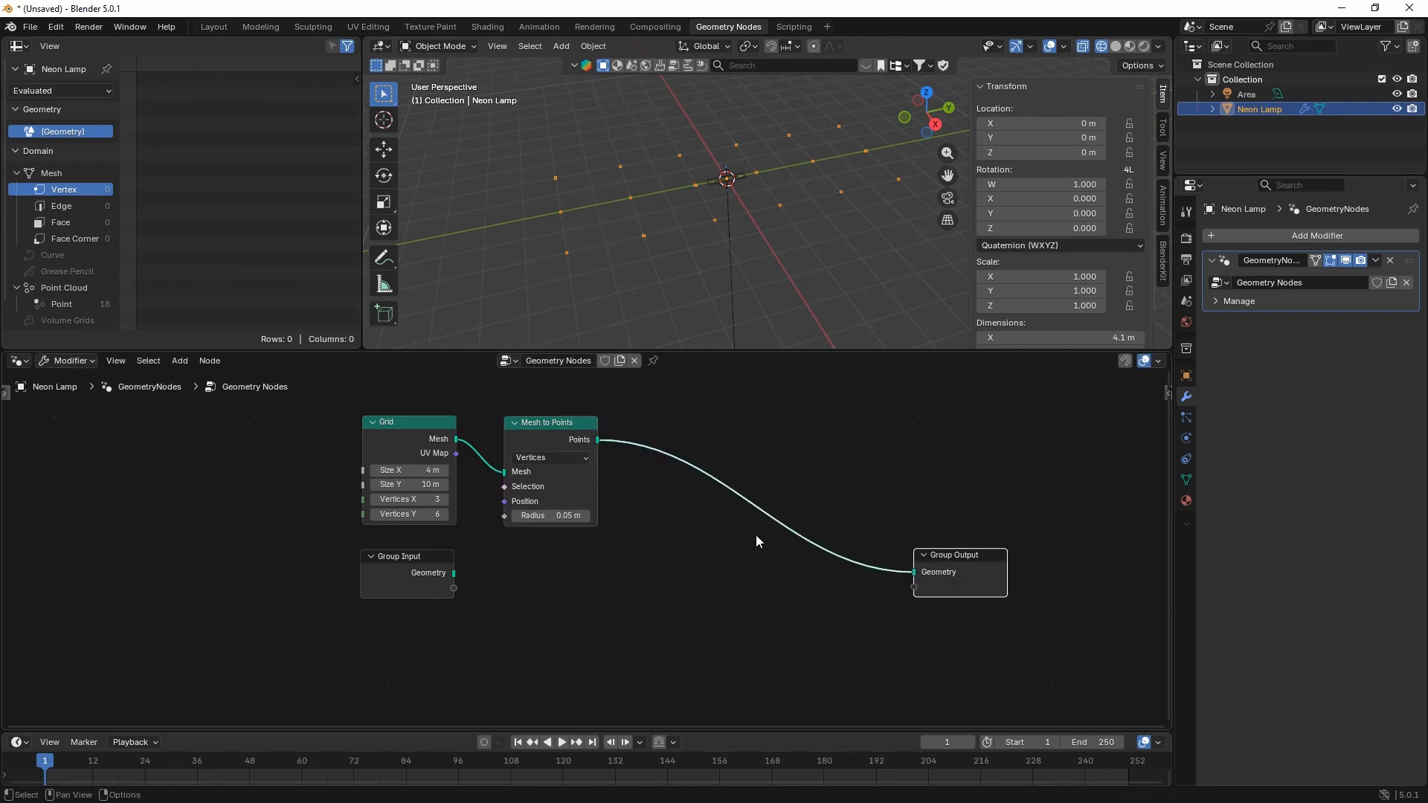
key(shift+a)
text(insta)
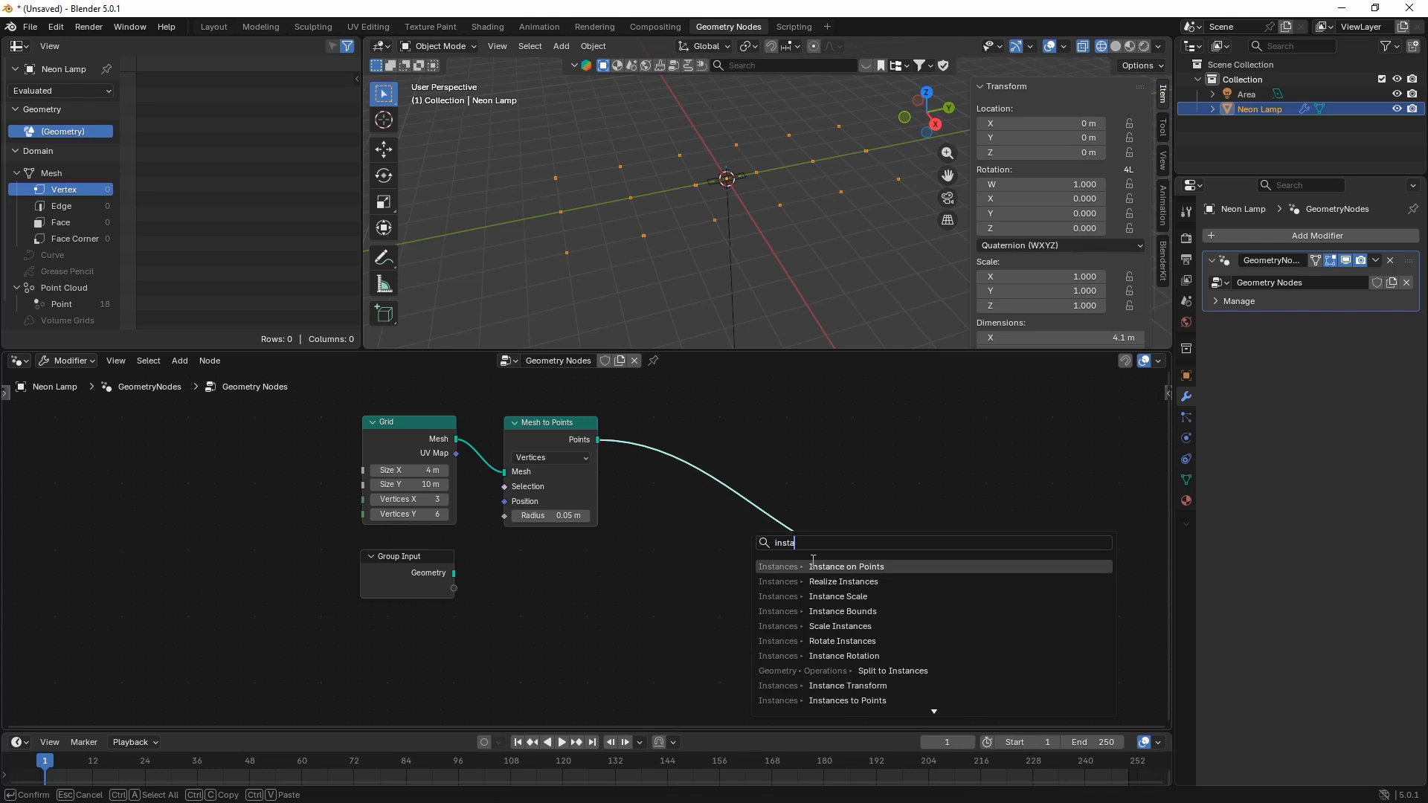
click(848, 569)
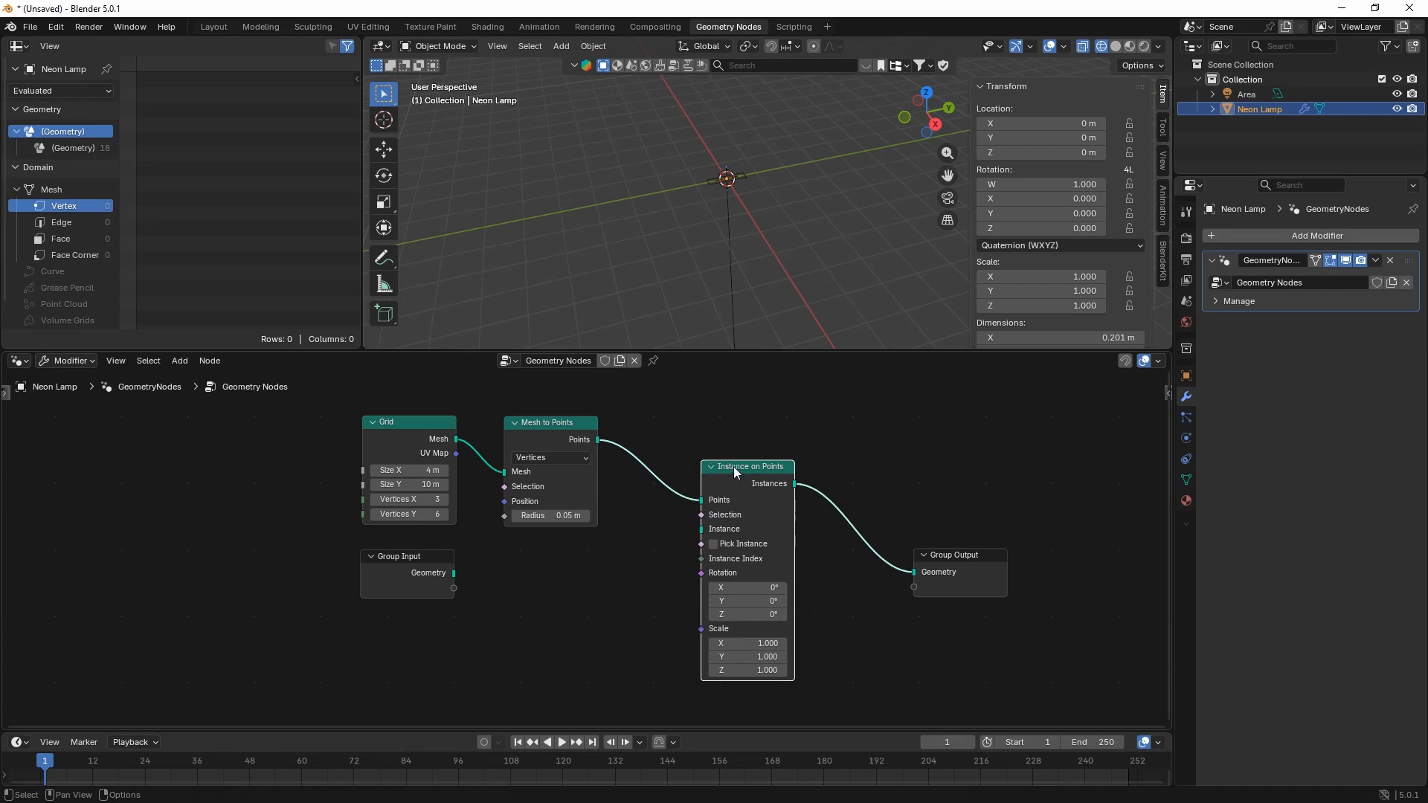
- Place Instance on Points beside Mesh to Points, connect the Group Input geometry to its Instance socket, and move Group Input lower
click(772, 424)
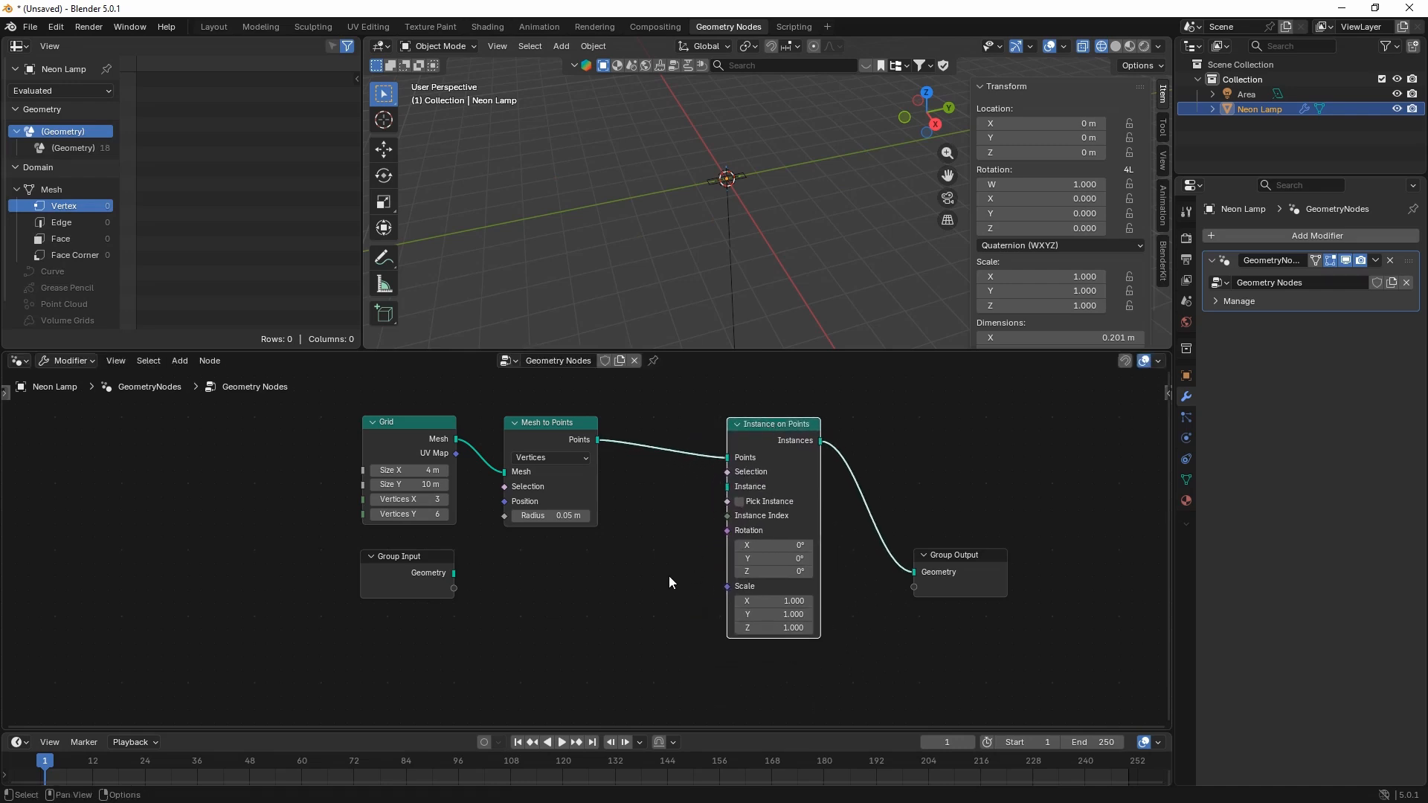
drag(453, 573, 728, 486)
drag(435, 556, 440, 639)
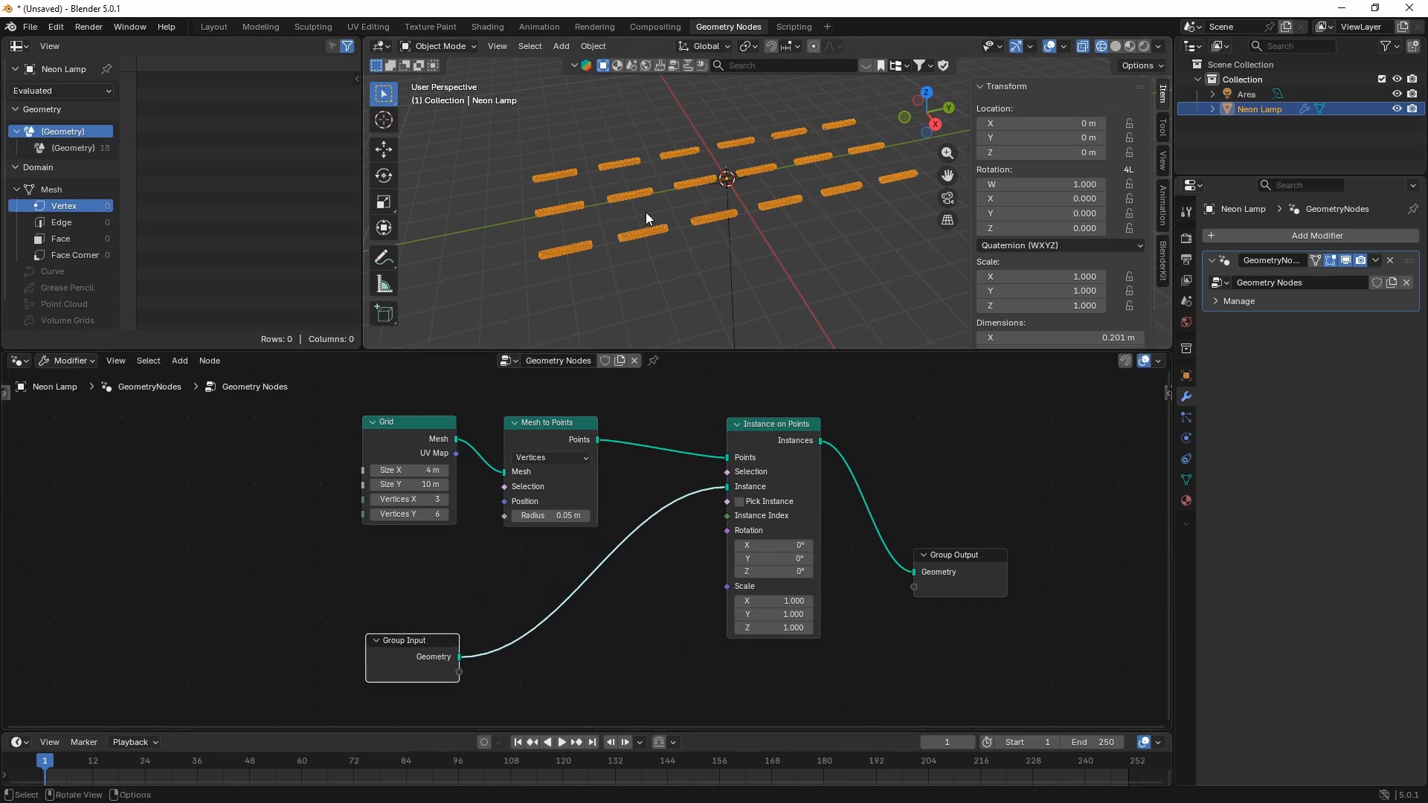
mouse_move(645, 197)
middle_down()
mouse_move(715, 195)
mouse_move(721, 154)
mouse_move(676, 134)
mouse_move(631, 176)
mouse_move(693, 215)
mouse_move(726, 211)
mouse_move(663, 214)
mouse_move(667, 192)
middle_up()
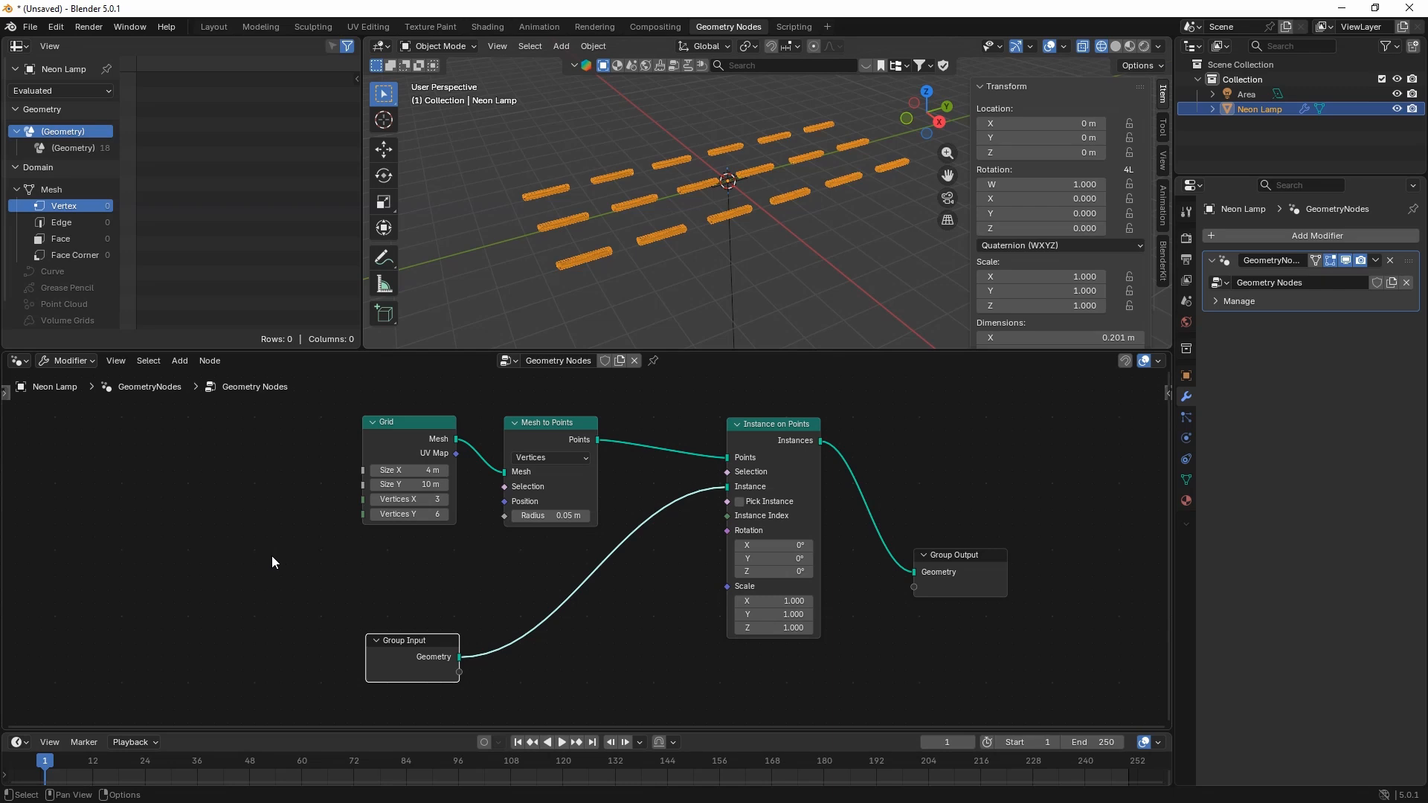
- Add an Object Info node to the left of the Grid and Group Input nodes
key(shift+a)
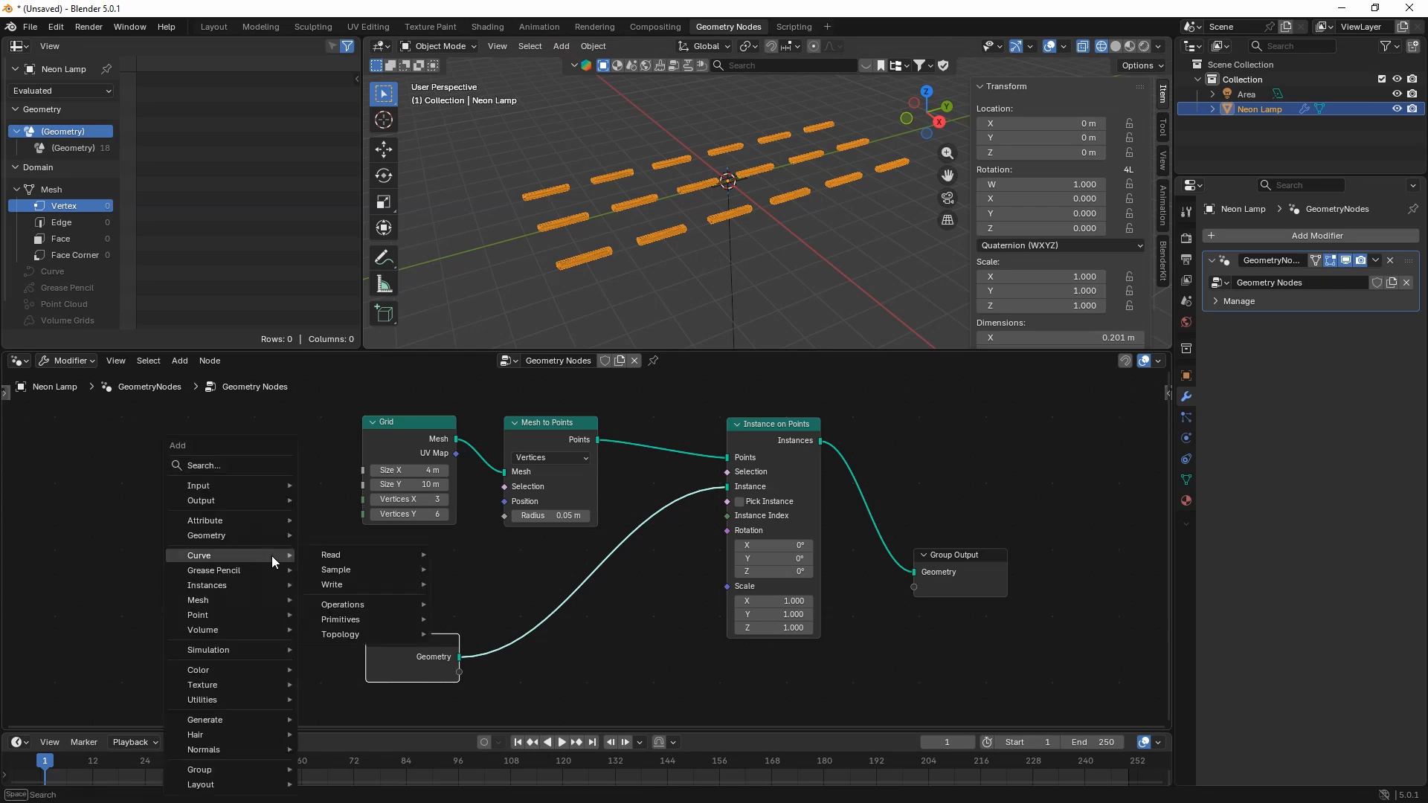
text(objec)
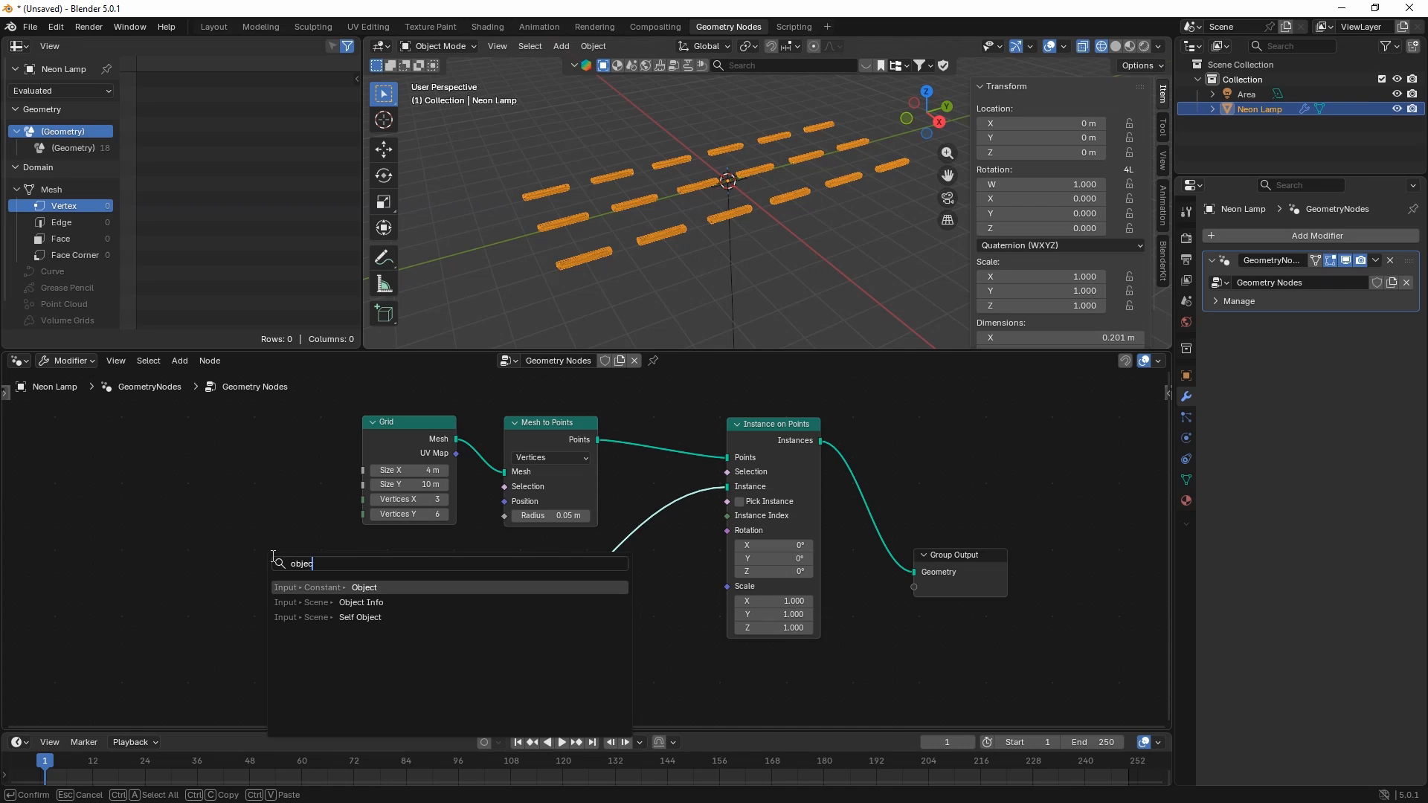
click(327, 602)
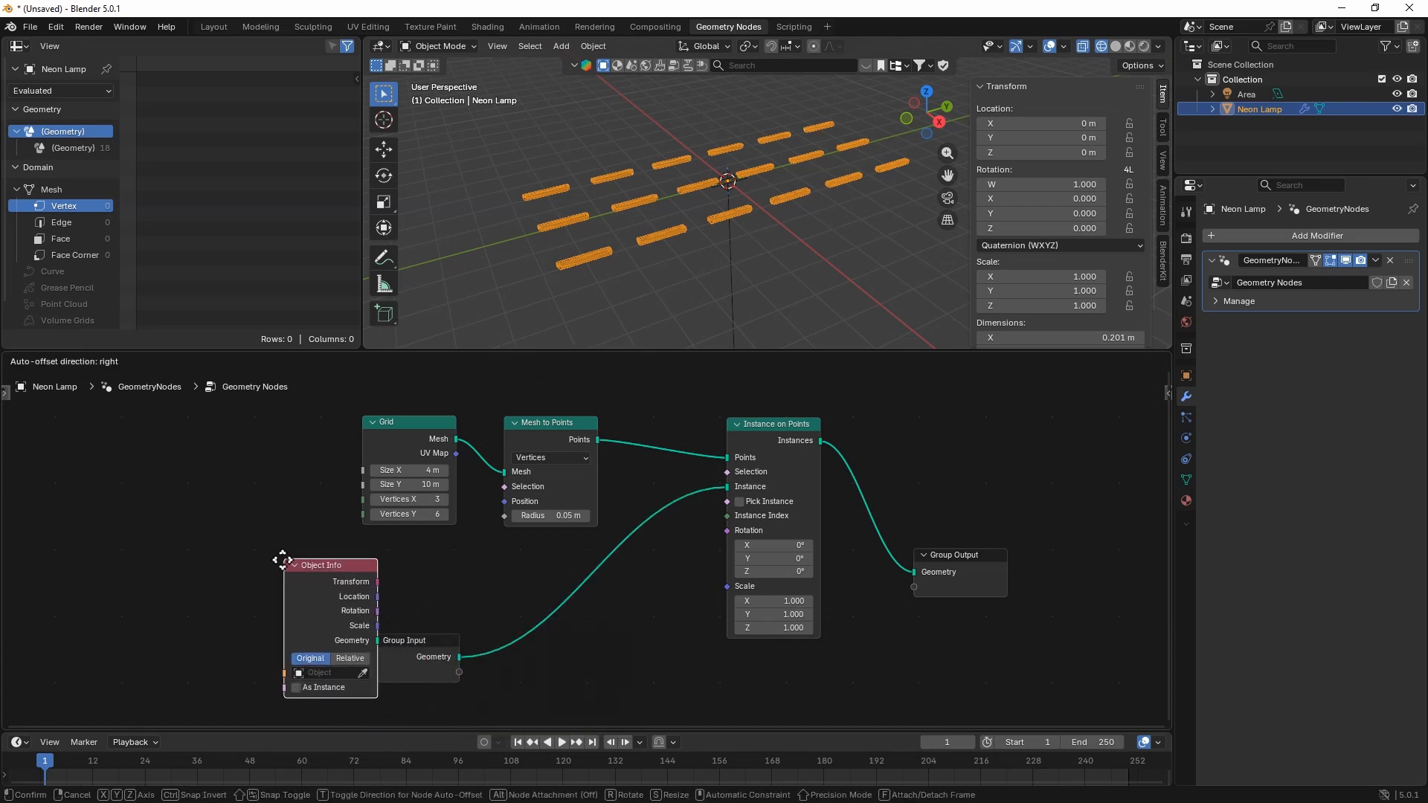
click(177, 509)
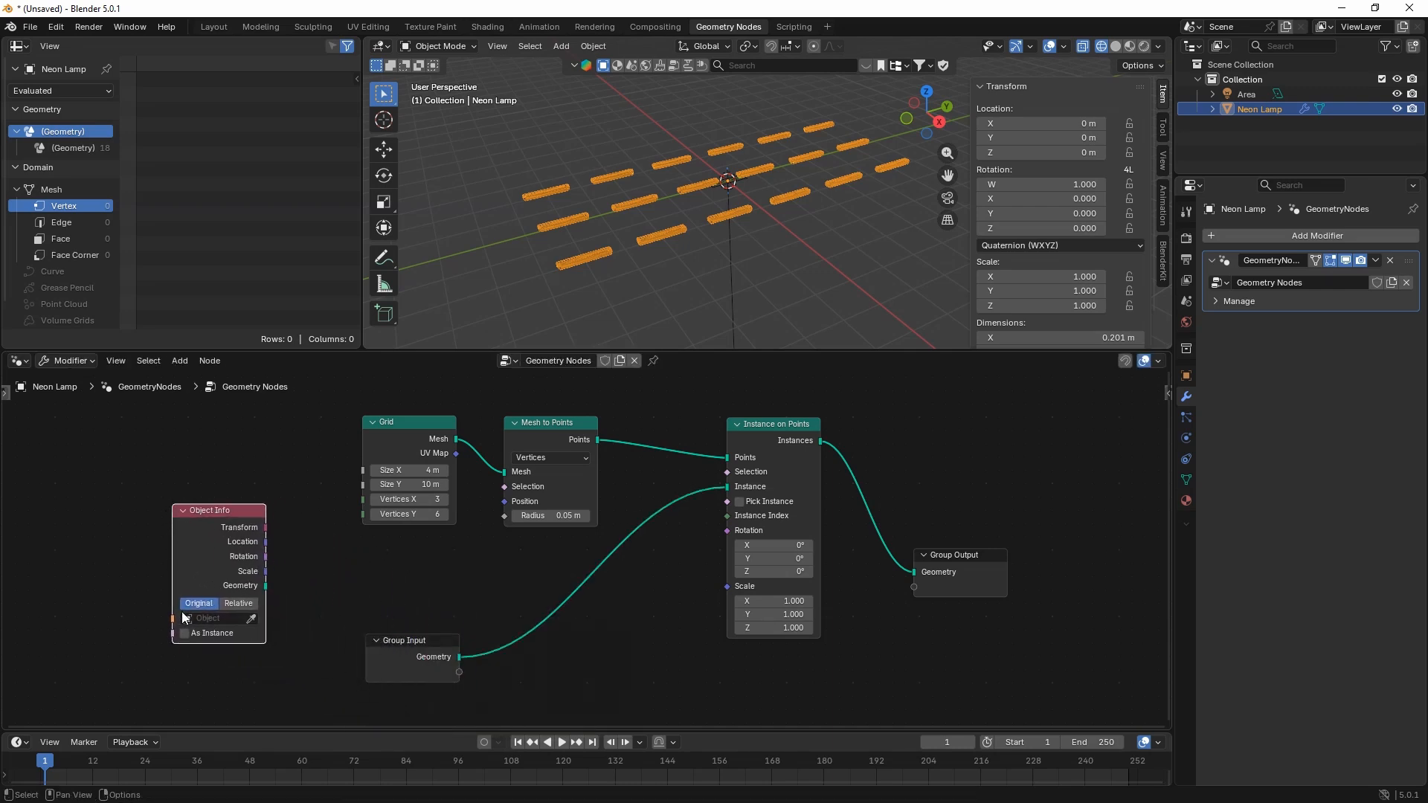
- Set the Object Info node to the Area light with As Instance enabled, and connect its geometry to the Instance socket of Instance on Points
click(212, 619)
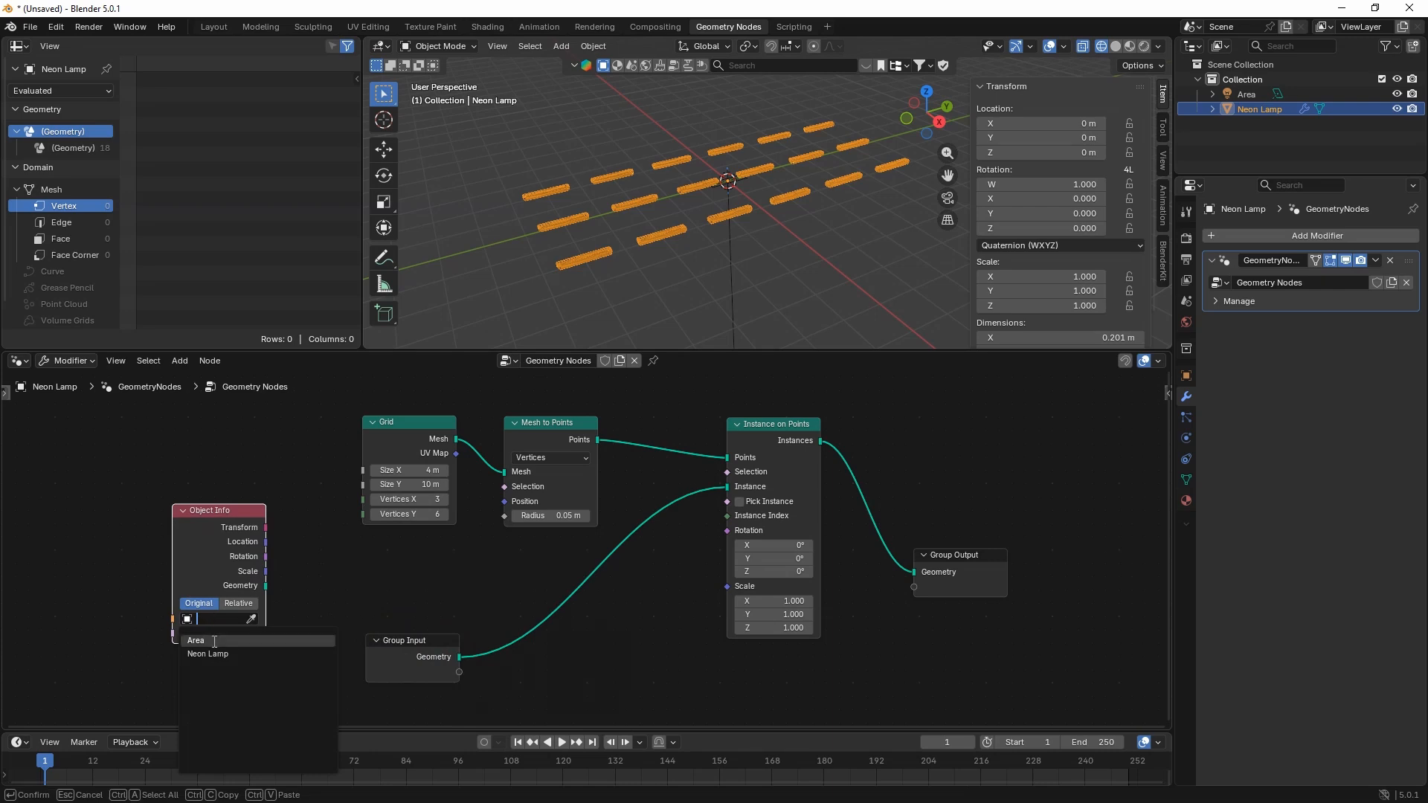
click(214, 641)
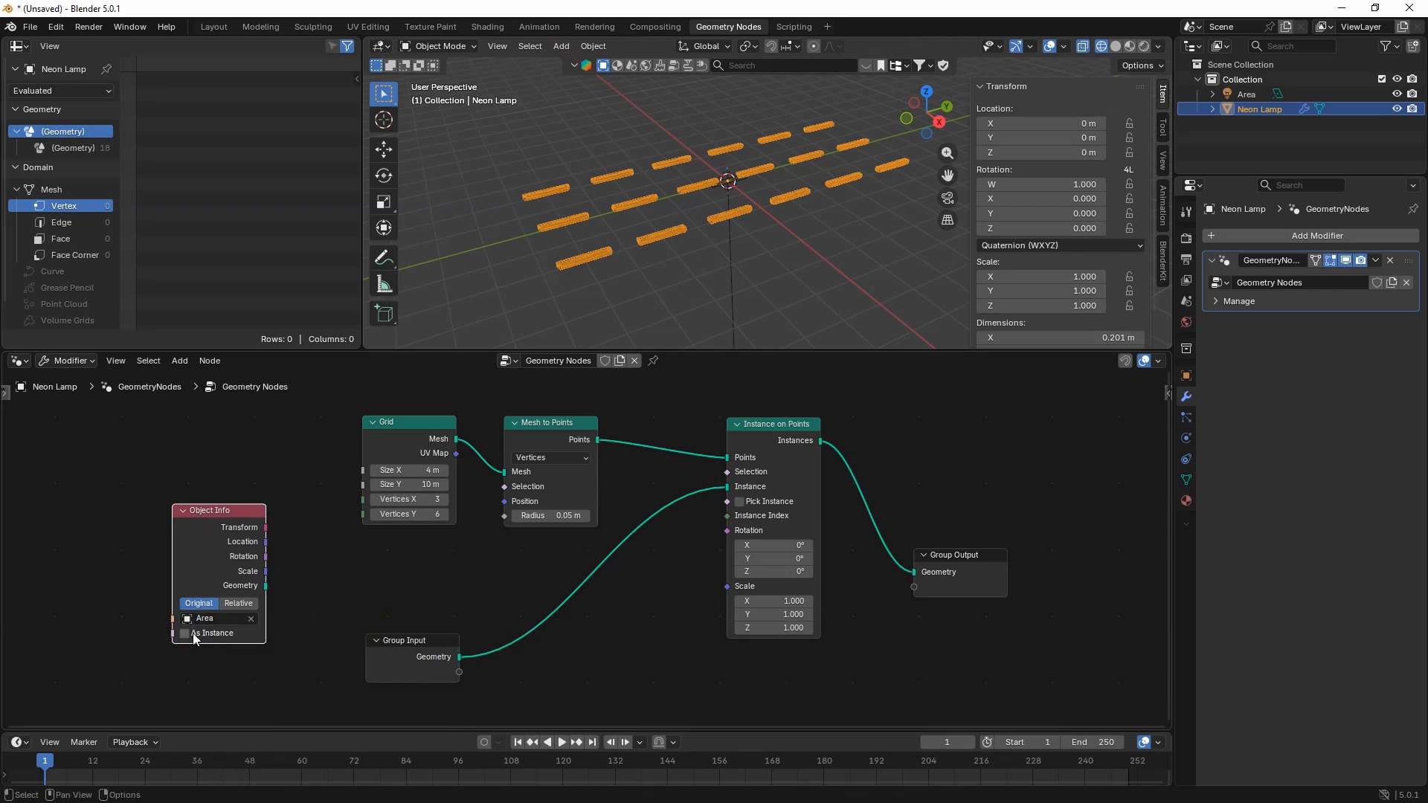
click(185, 634)
drag(266, 586, 725, 487)
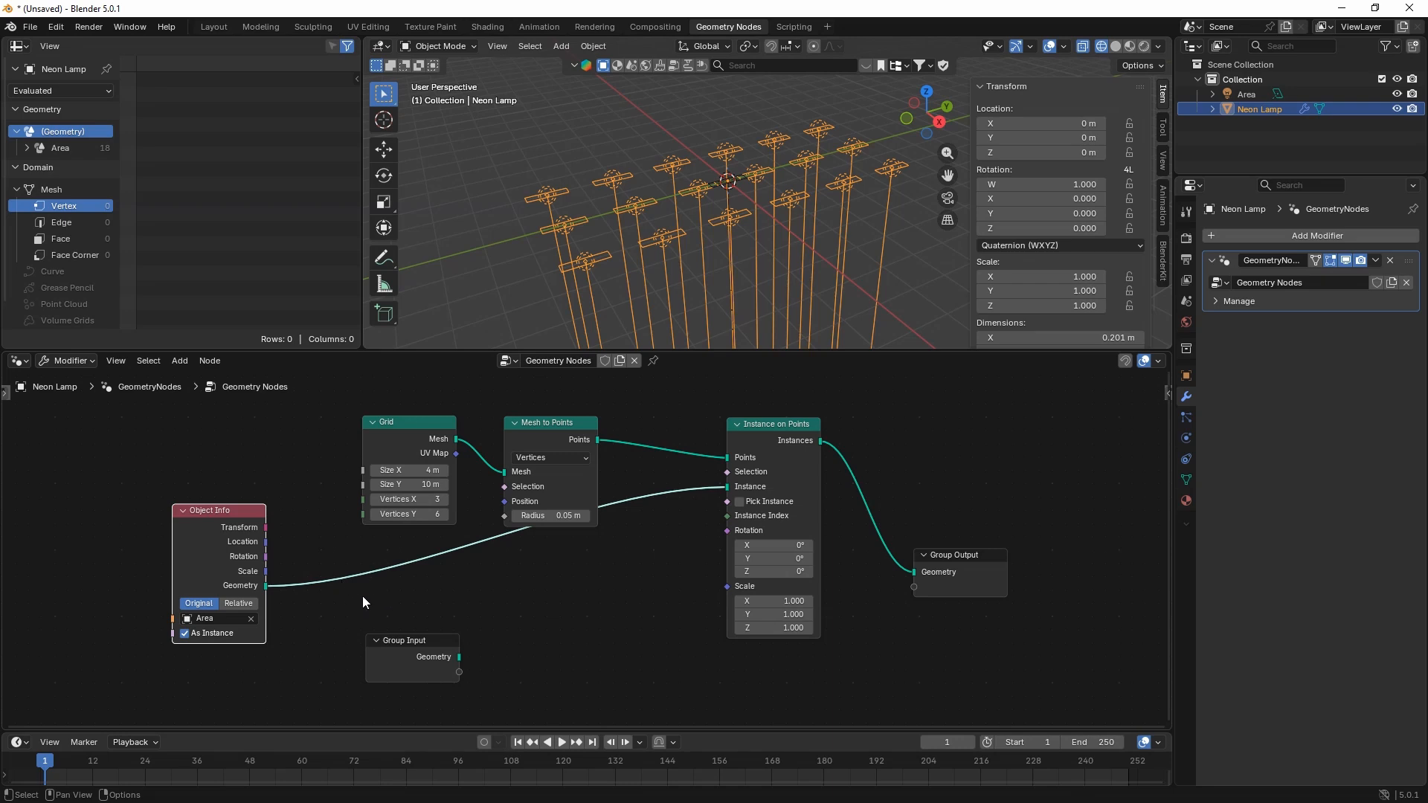
- Insert a Join Geometry node on the link between Object Info and Instance on Points
key(shift+a)
text(jo)
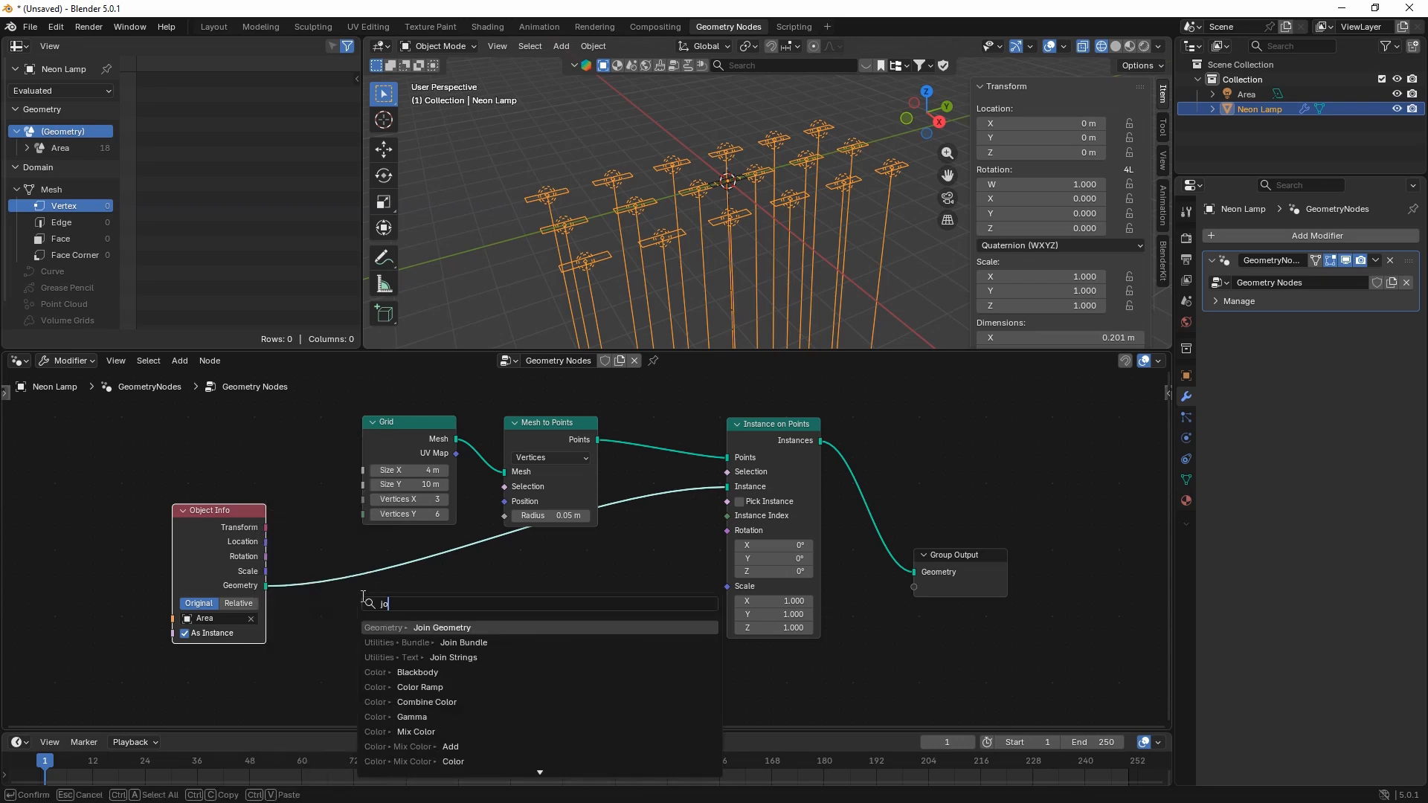
text(in)
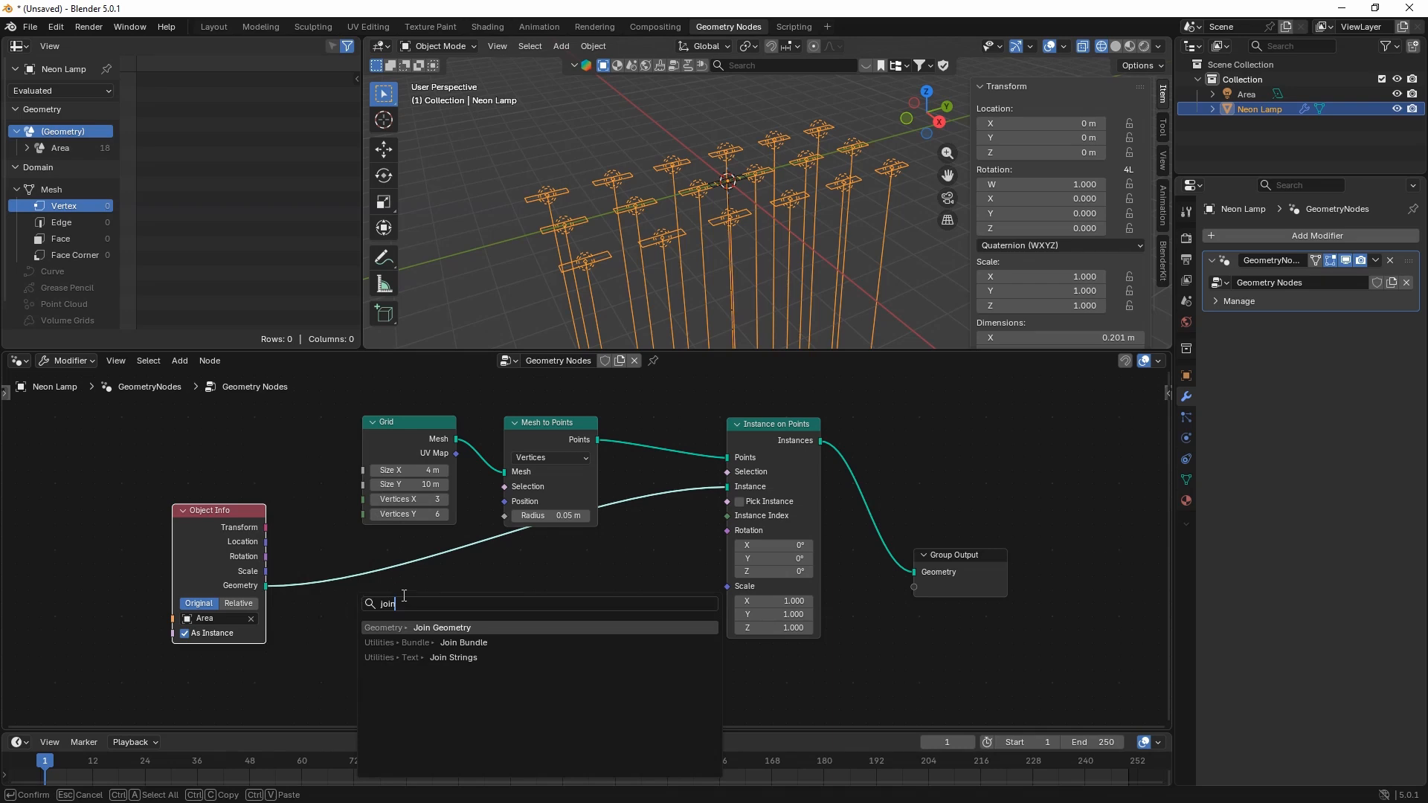
click(436, 627)
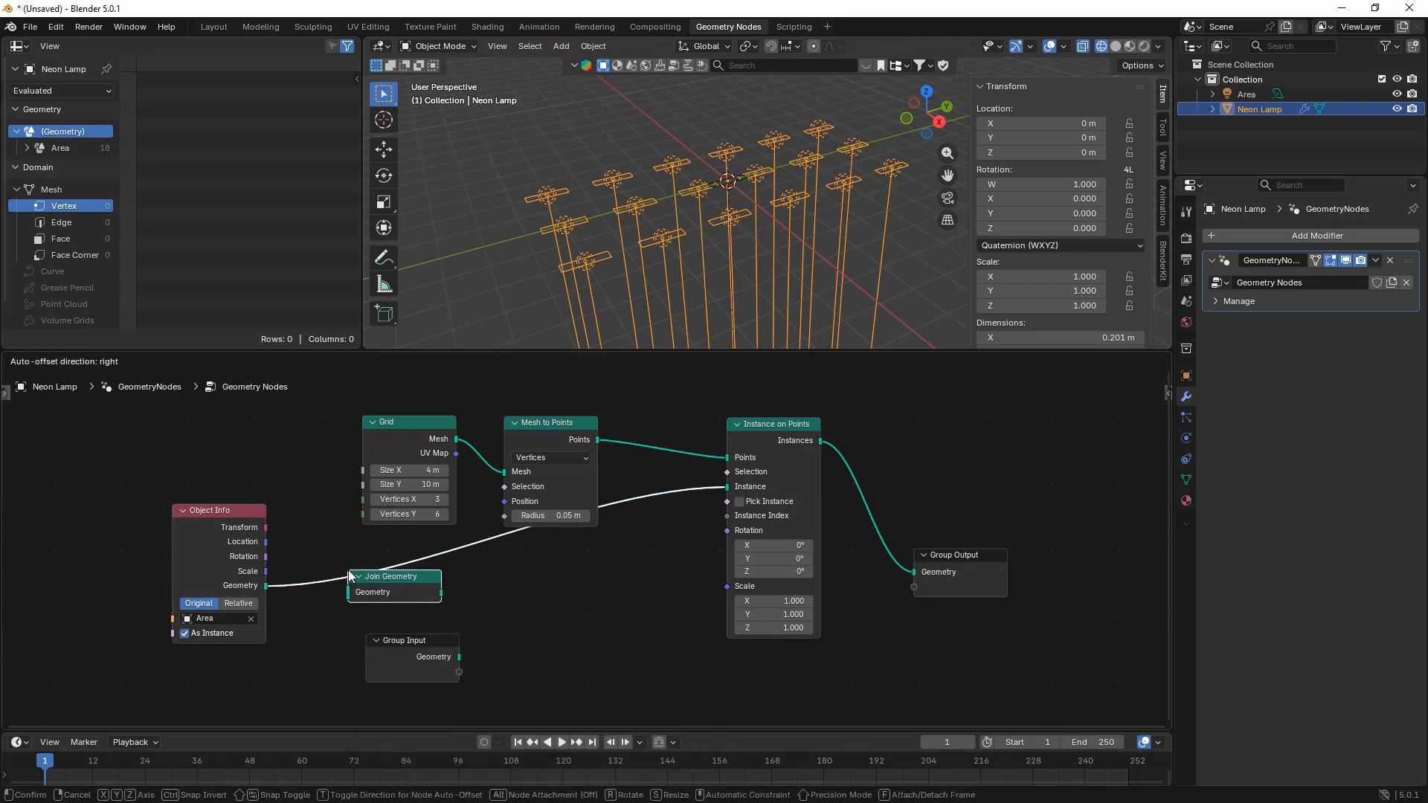
click(409, 580)
drag(409, 579, 512, 588)
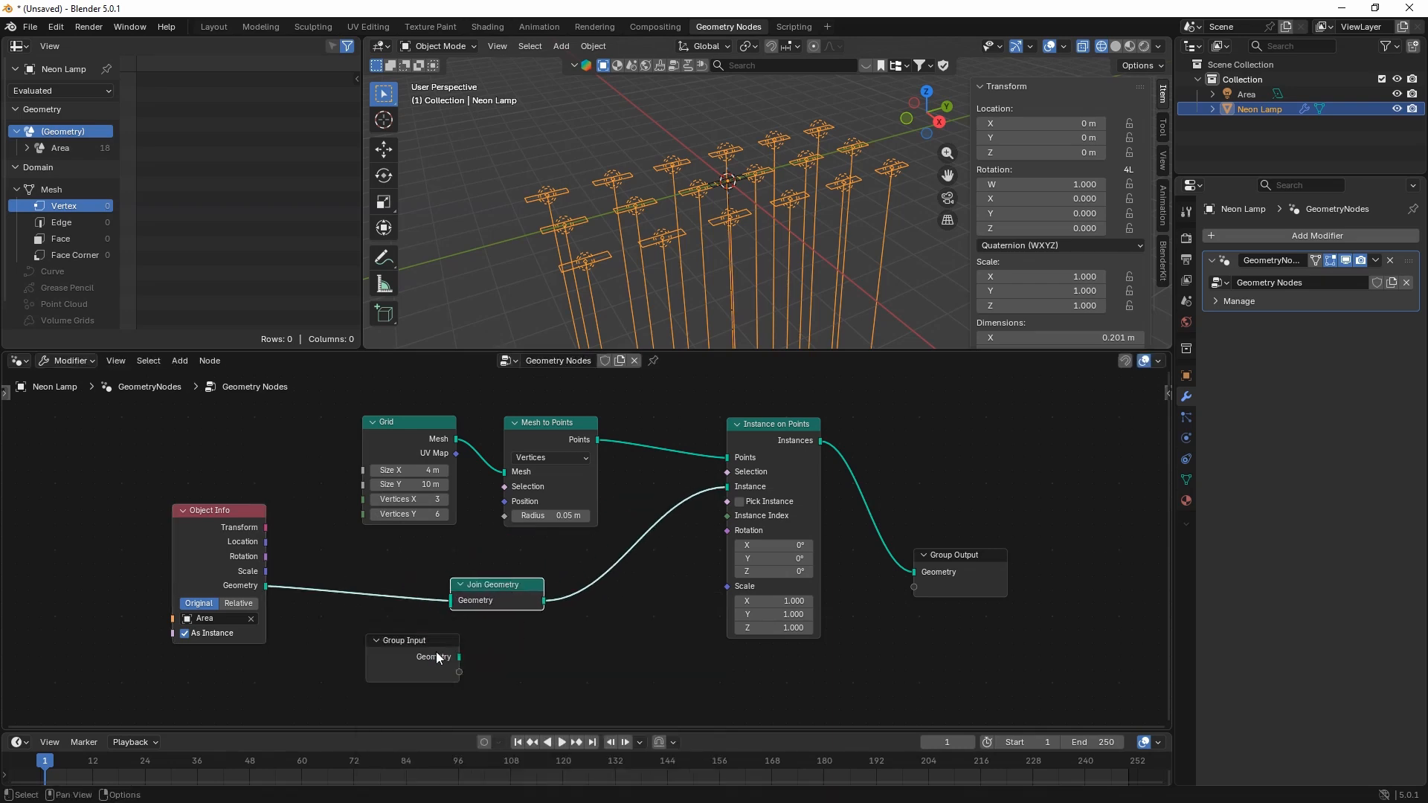
- Connect the Group Input geometry to Join Geometry and the Object Info rotation to the rotation of Instance on Points, spacing the nodes out
drag(439, 641, 449, 600)
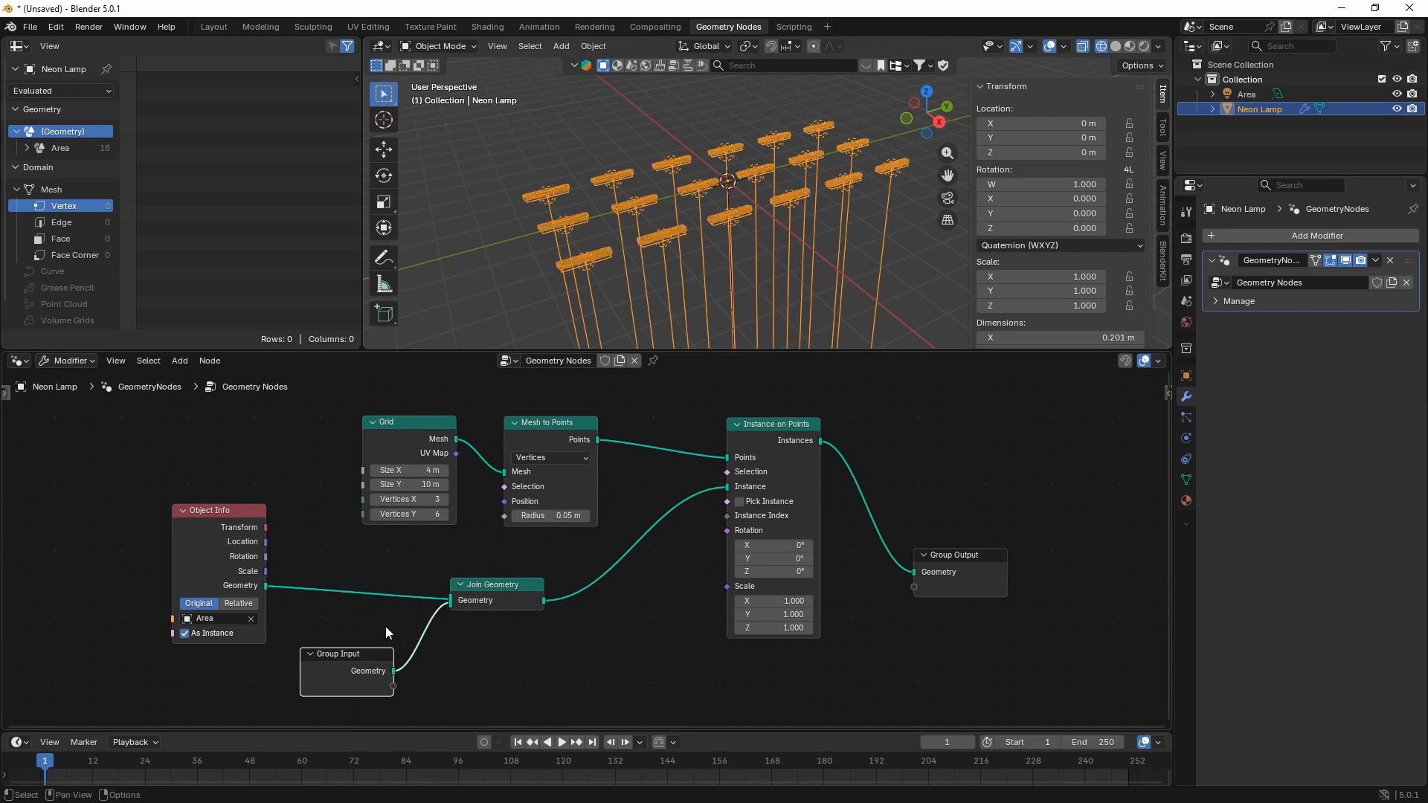
drag(265, 556, 728, 529)
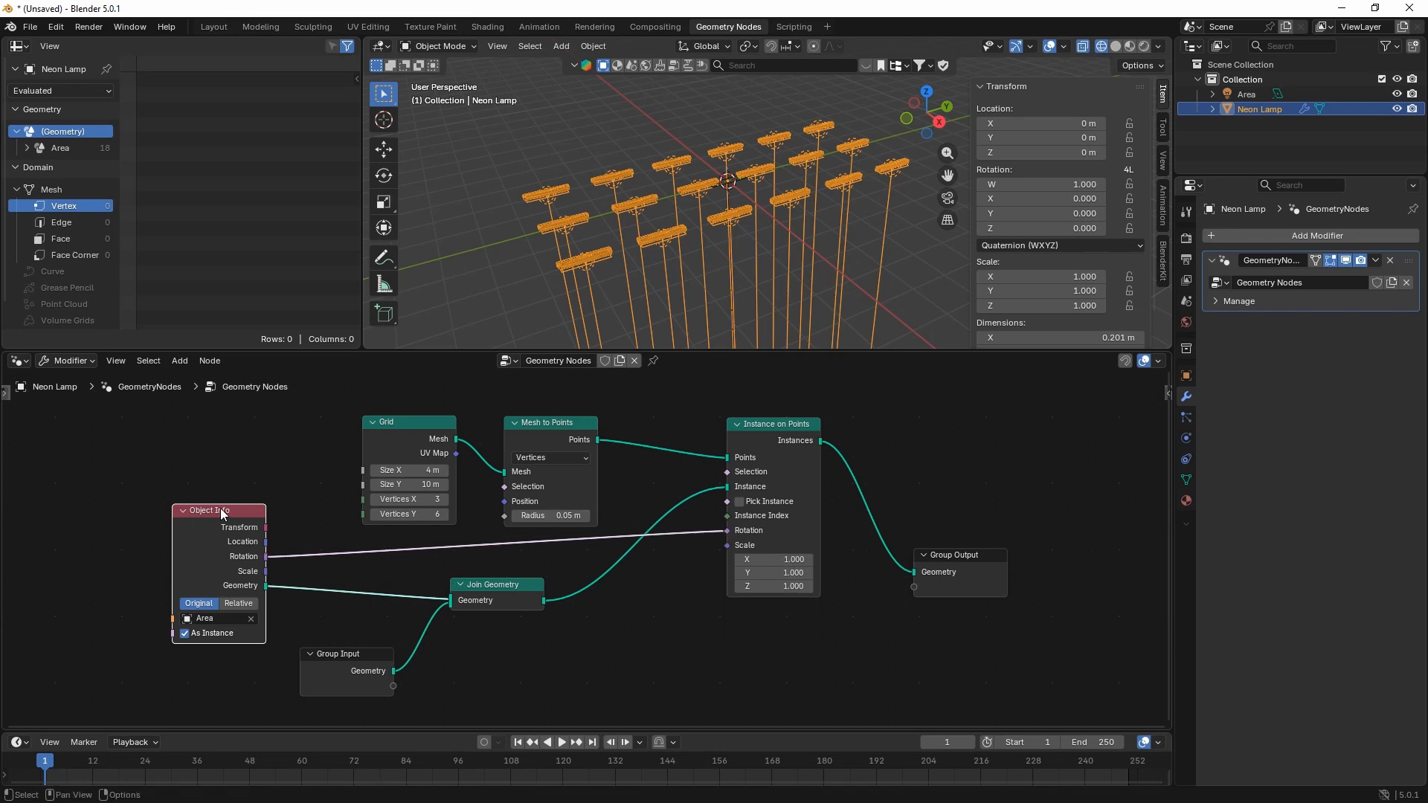
drag(220, 507, 159, 485)
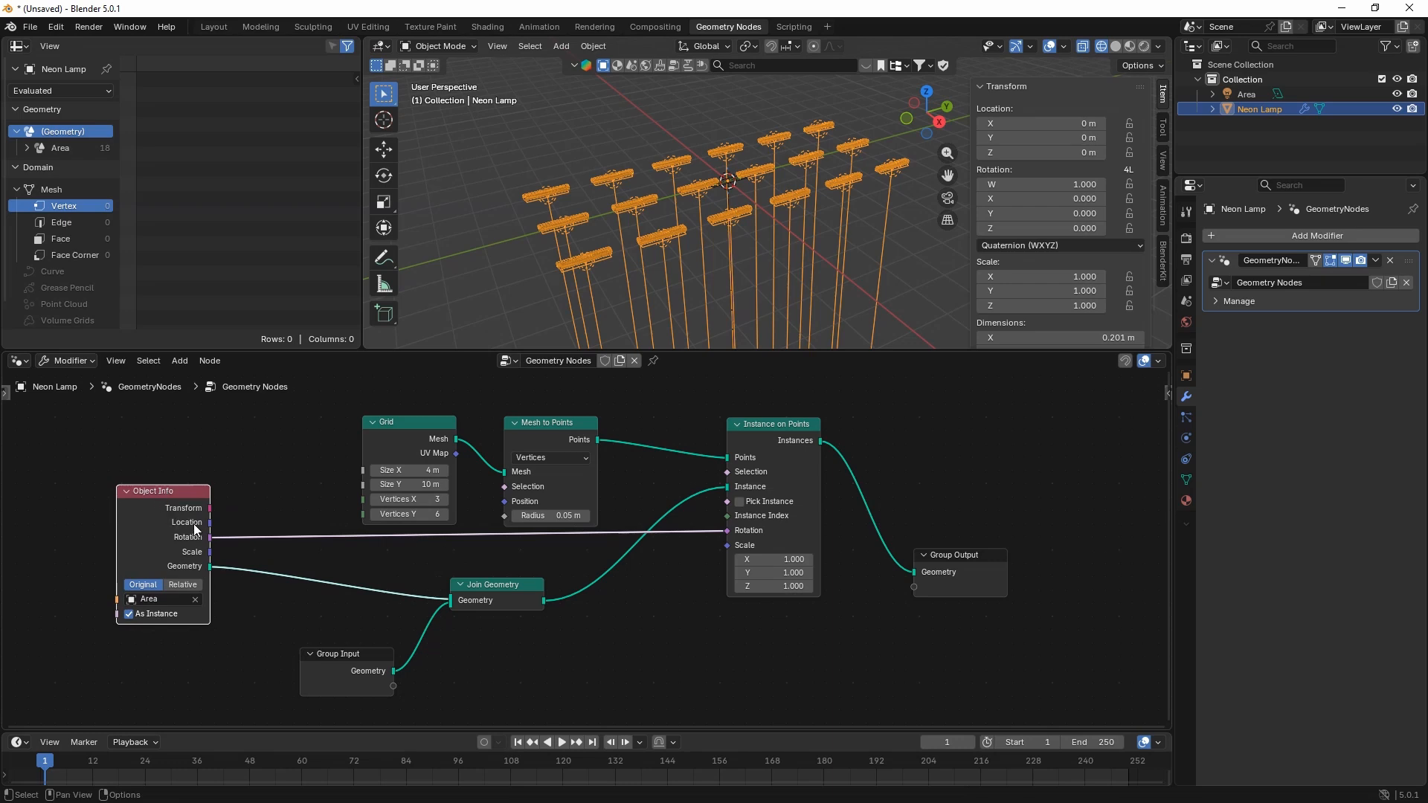
- Insert a Set Position node between Object Info and Join Geometry with a Z offset of -0.2 m, moving Group Input clear of it
key(shift+a)
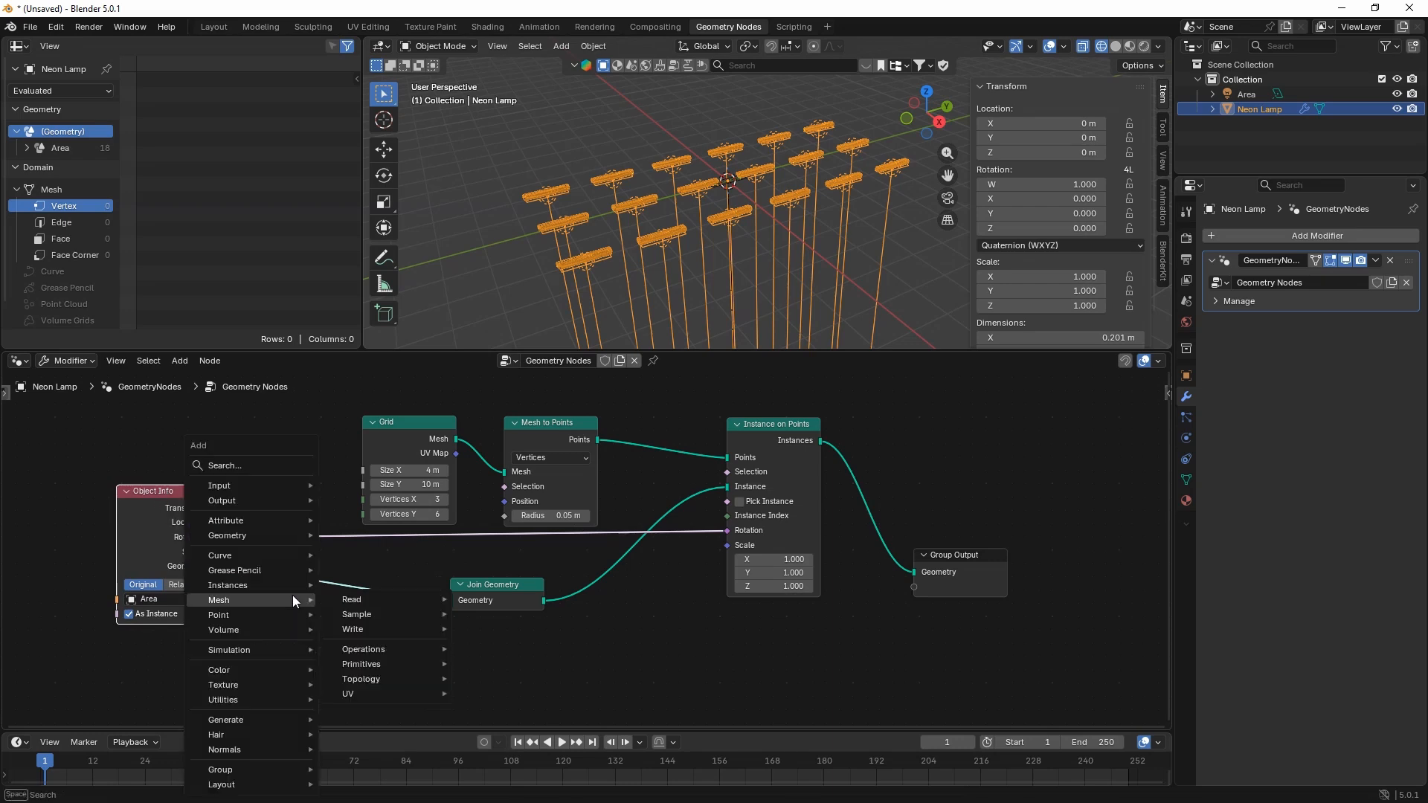
text(set)
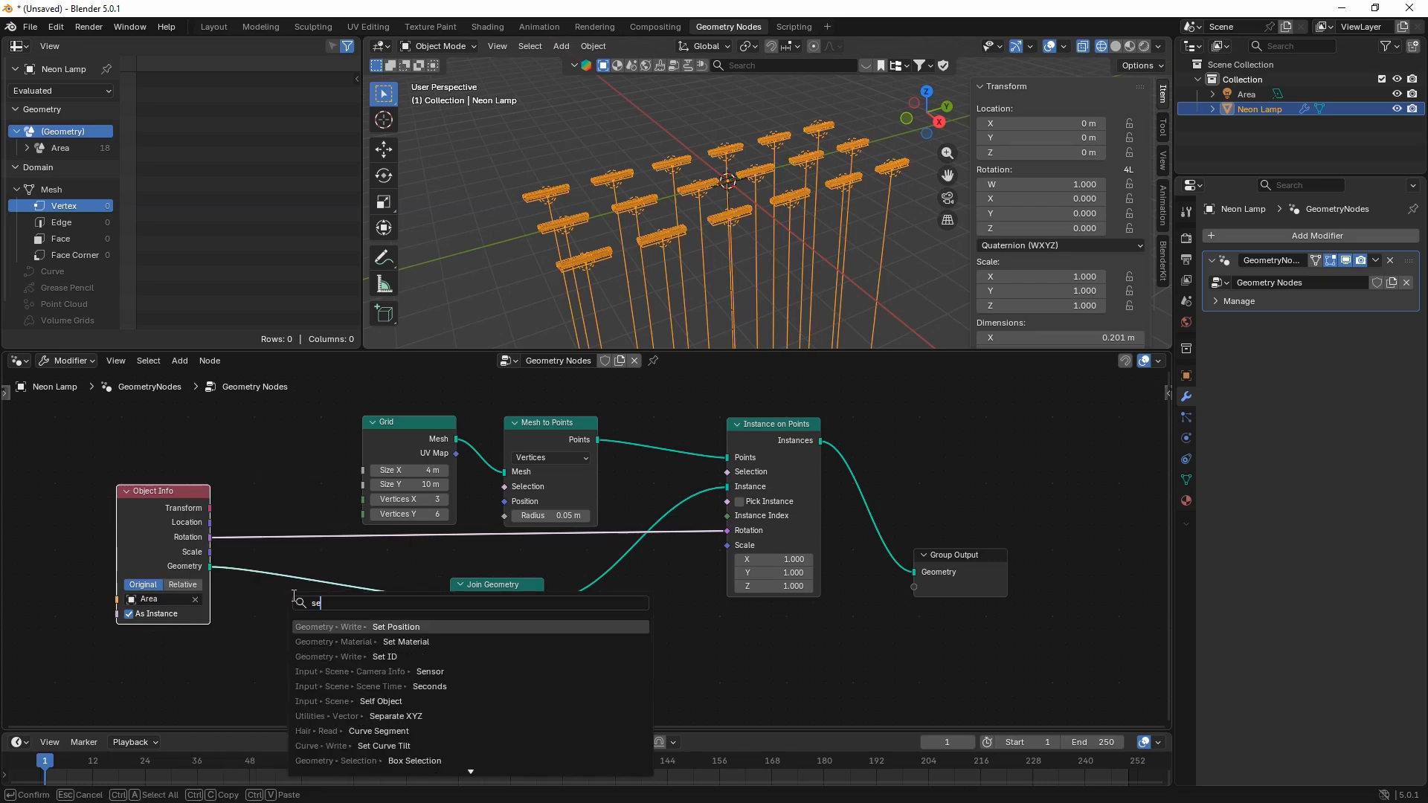
click(392, 626)
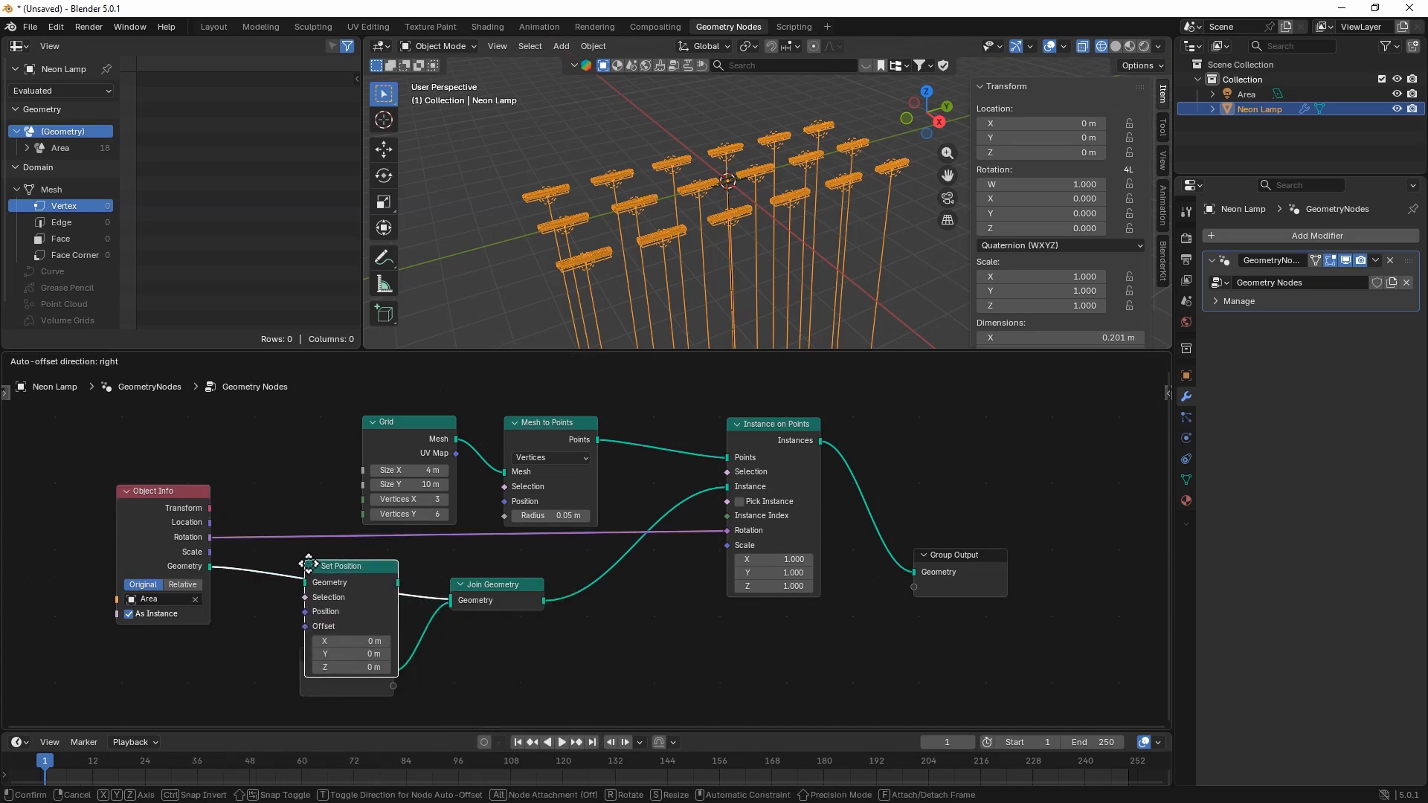
click(315, 572)
drag(344, 567, 291, 528)
mouse_move(291, 627)
mouse_down()
mouse_move(337, 627)
mouse_move(295, 628)
mouse_up()
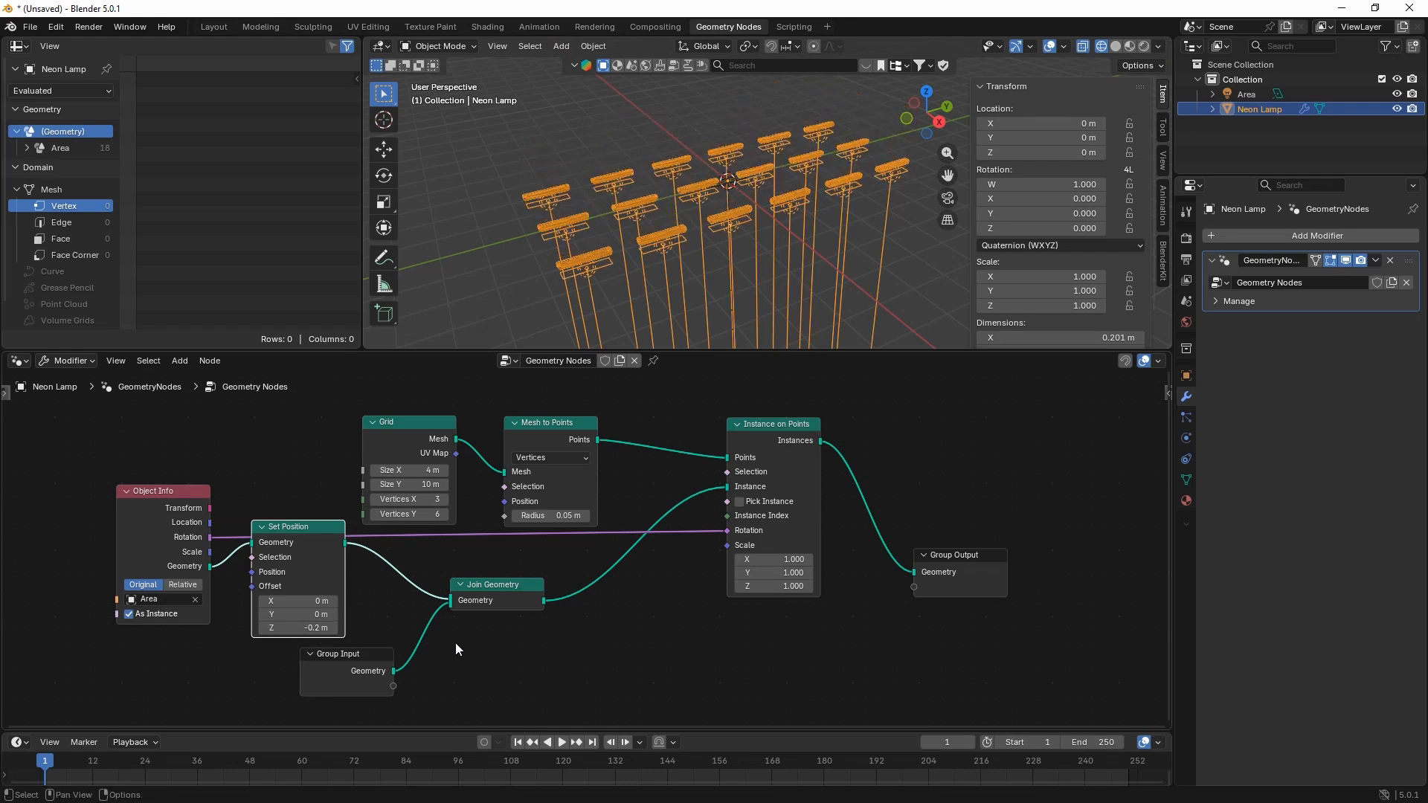
drag(368, 655, 333, 661)
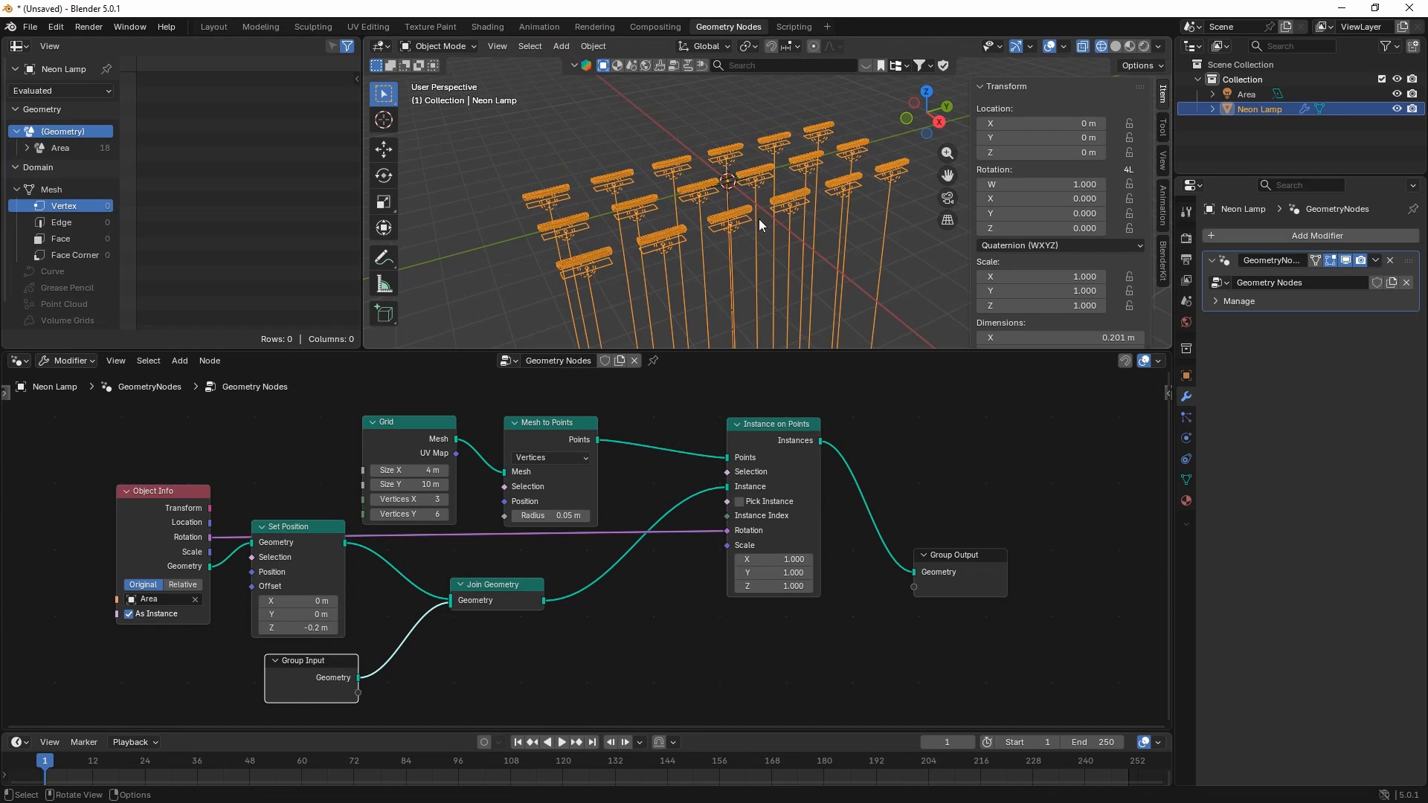
mouse_move(758, 218)
middle_down()
mouse_move(689, 136)
mouse_move(702, 235)
mouse_move(797, 209)
mouse_move(791, 187)
mouse_move(750, 238)
middle_up()
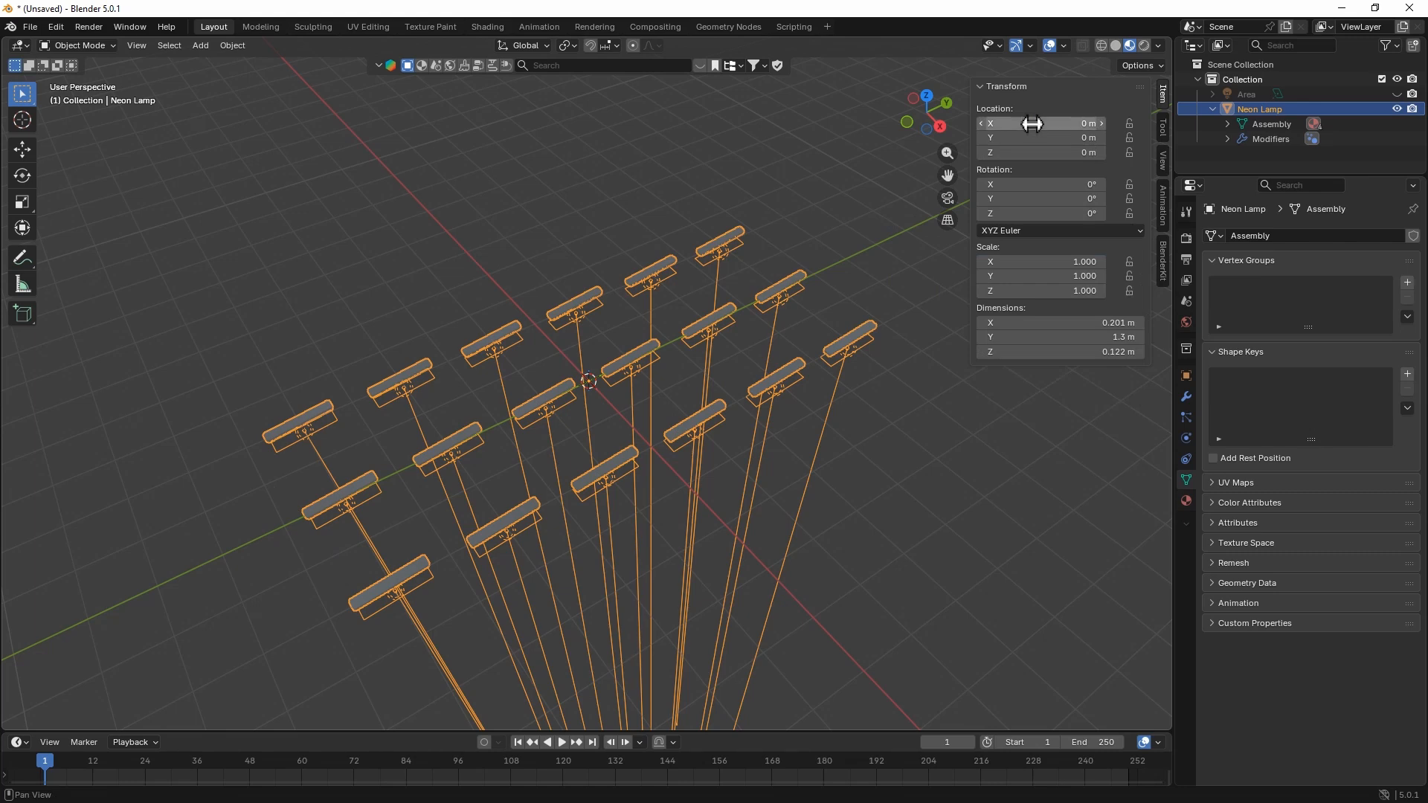
- Set the Neon Lamp's location to X -0.52 m and Y 0.42 m, and its rotation to X -2° and Y 1°
drag(1033, 123, 1064, 139)
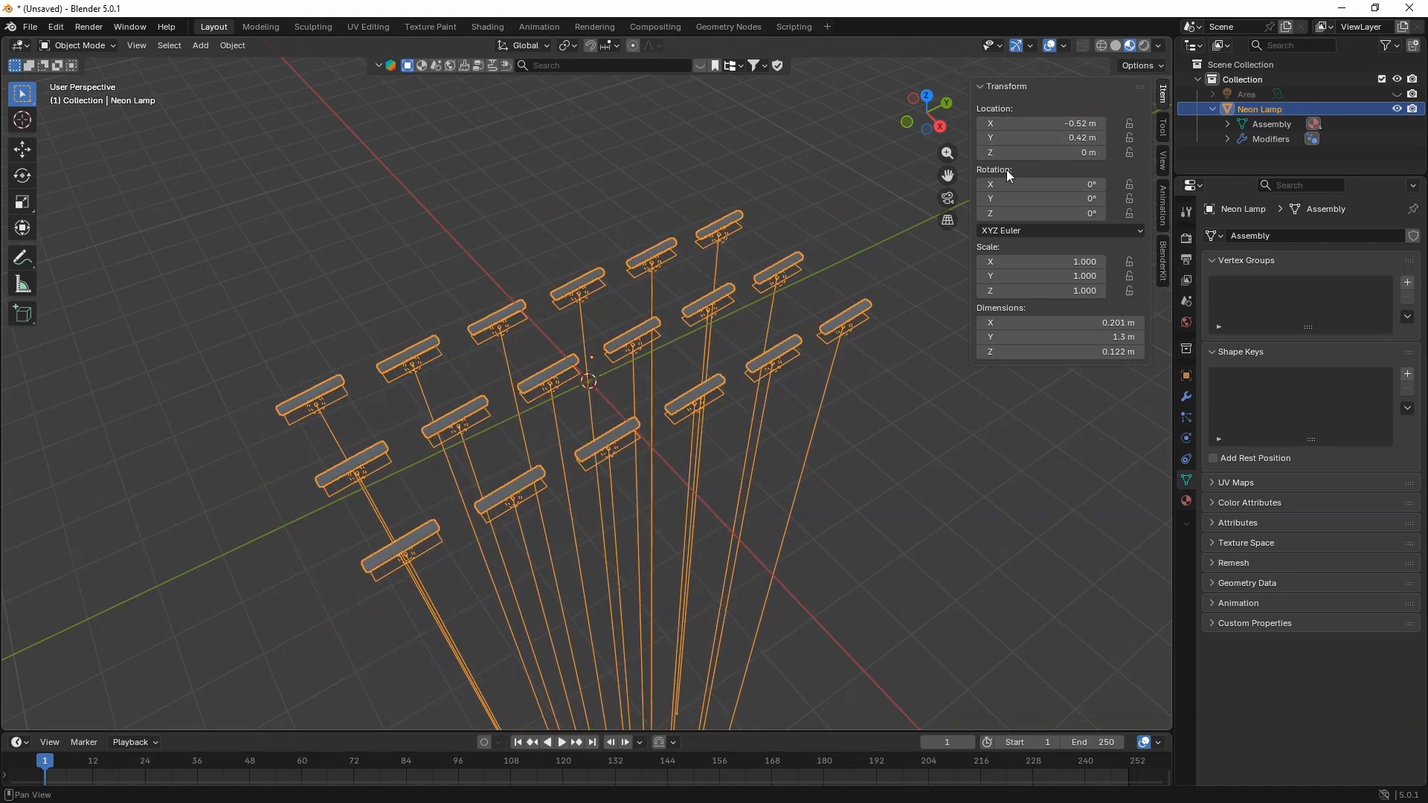
mouse_move(1026, 199)
mouse_down()
mouse_move(1062, 198)
mouse_move(1013, 185)
mouse_move(1036, 184)
mouse_up()
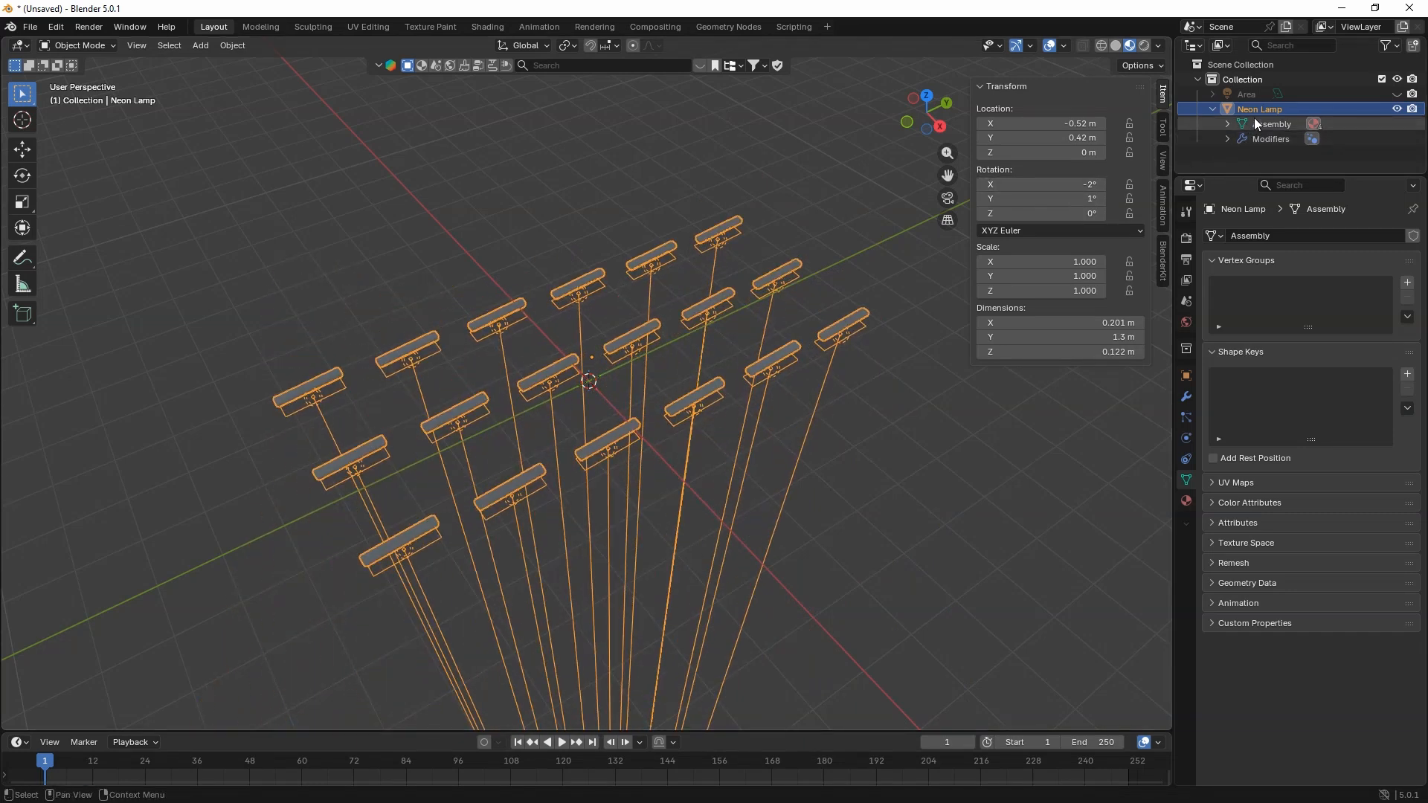
- Select the Area light in the collection and change its X and Y rotation
click(1258, 92)
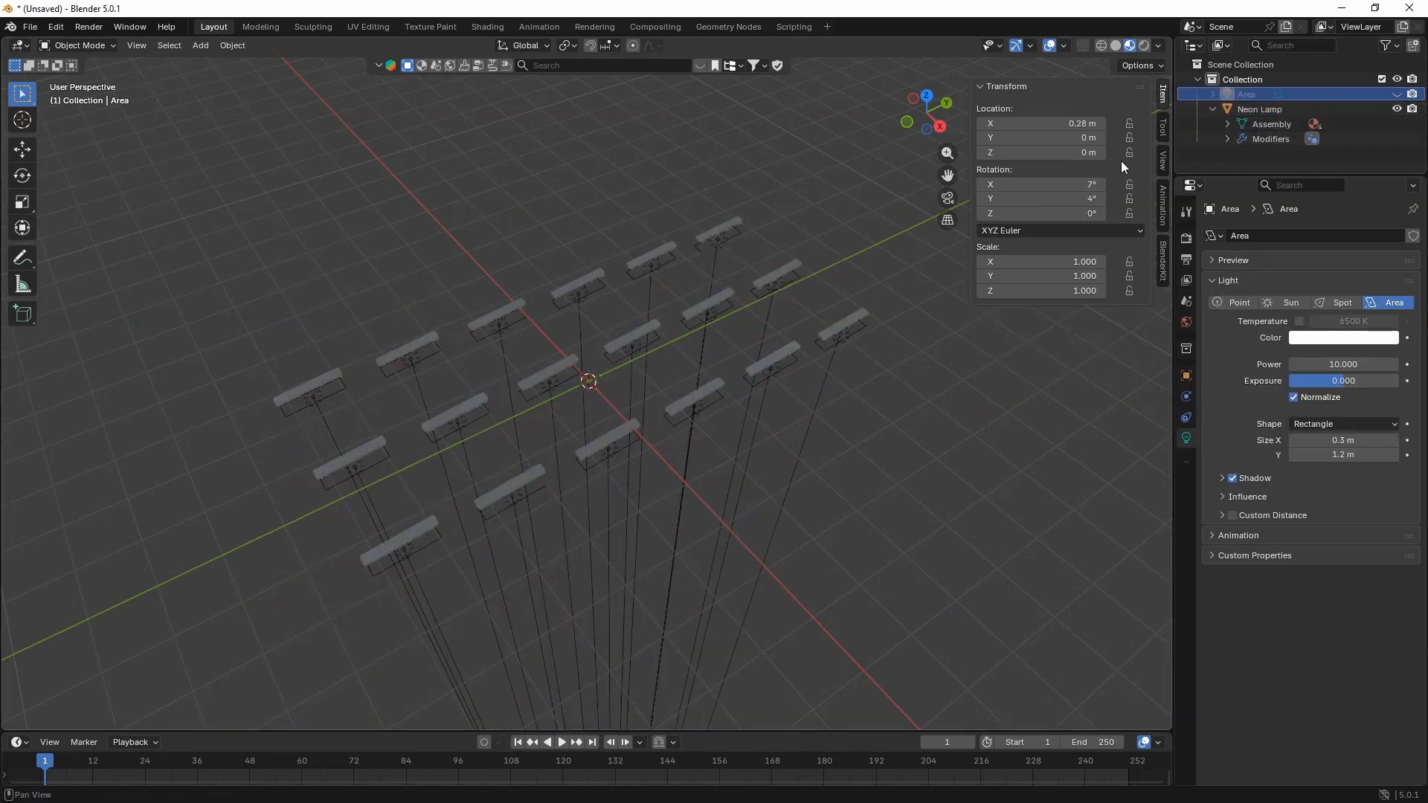
mouse_move(1028, 184)
mouse_down()
mouse_move(1007, 184)
mouse_move(1029, 201)
mouse_up()
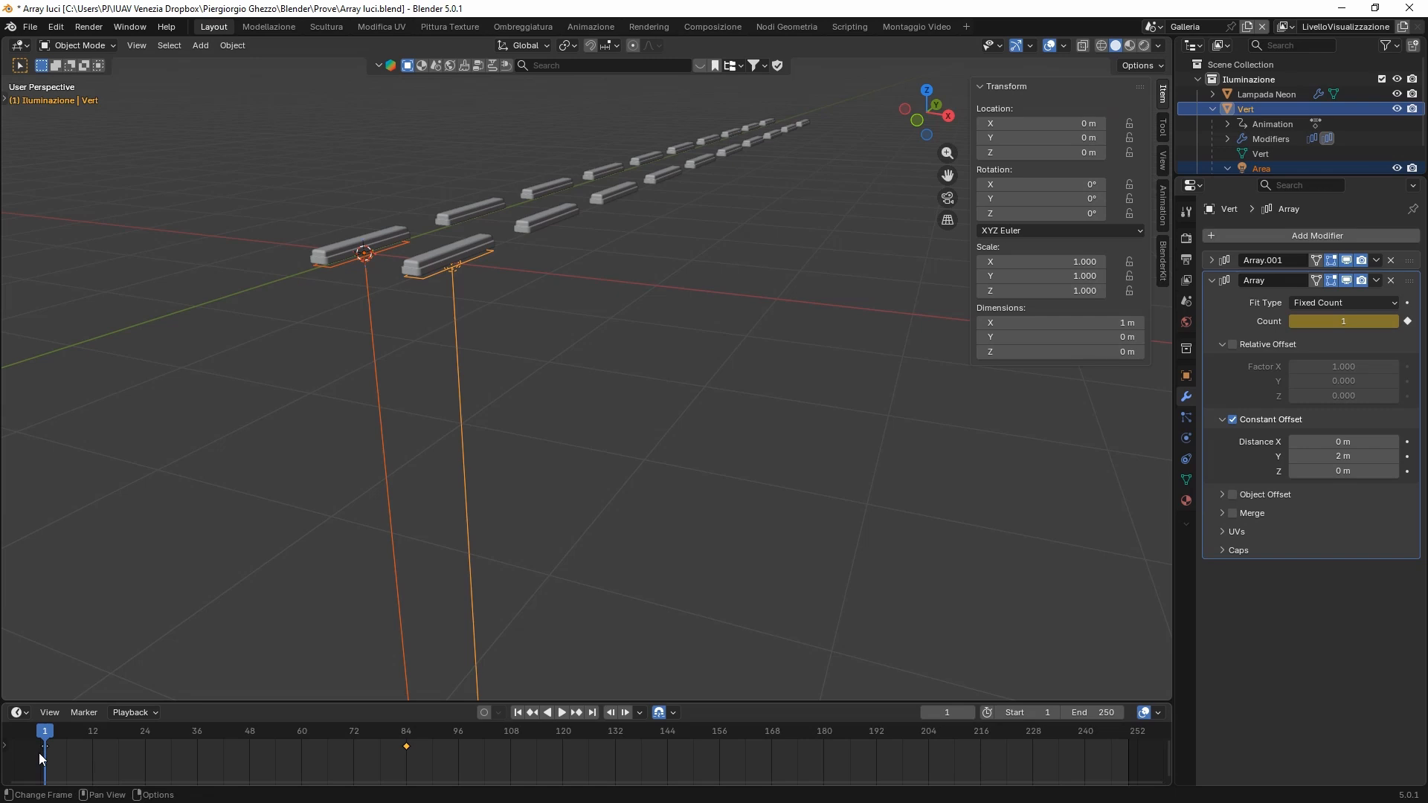
- Play the animated array count of the Vert object from frame 1 and stop playback at about frame 133
key(space)
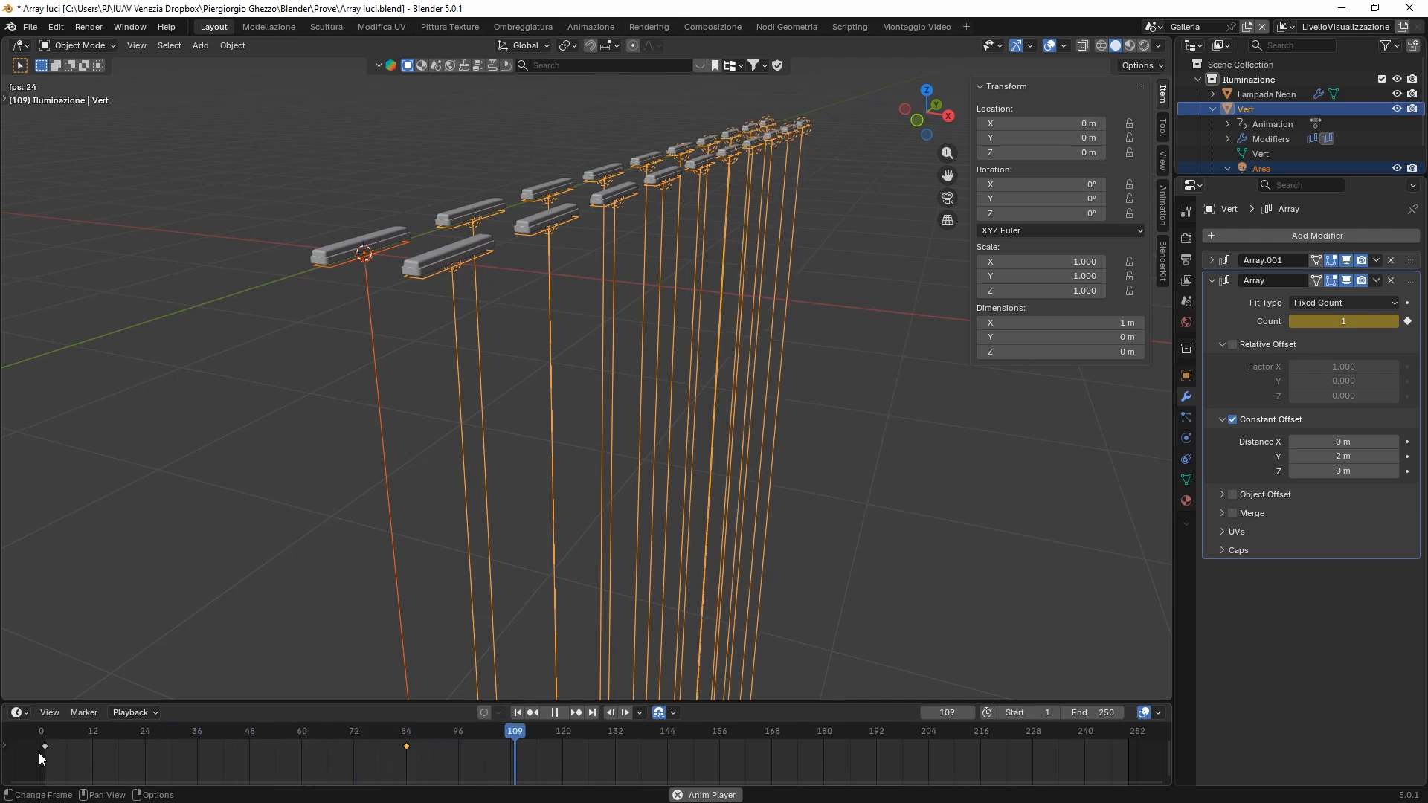
key(space)
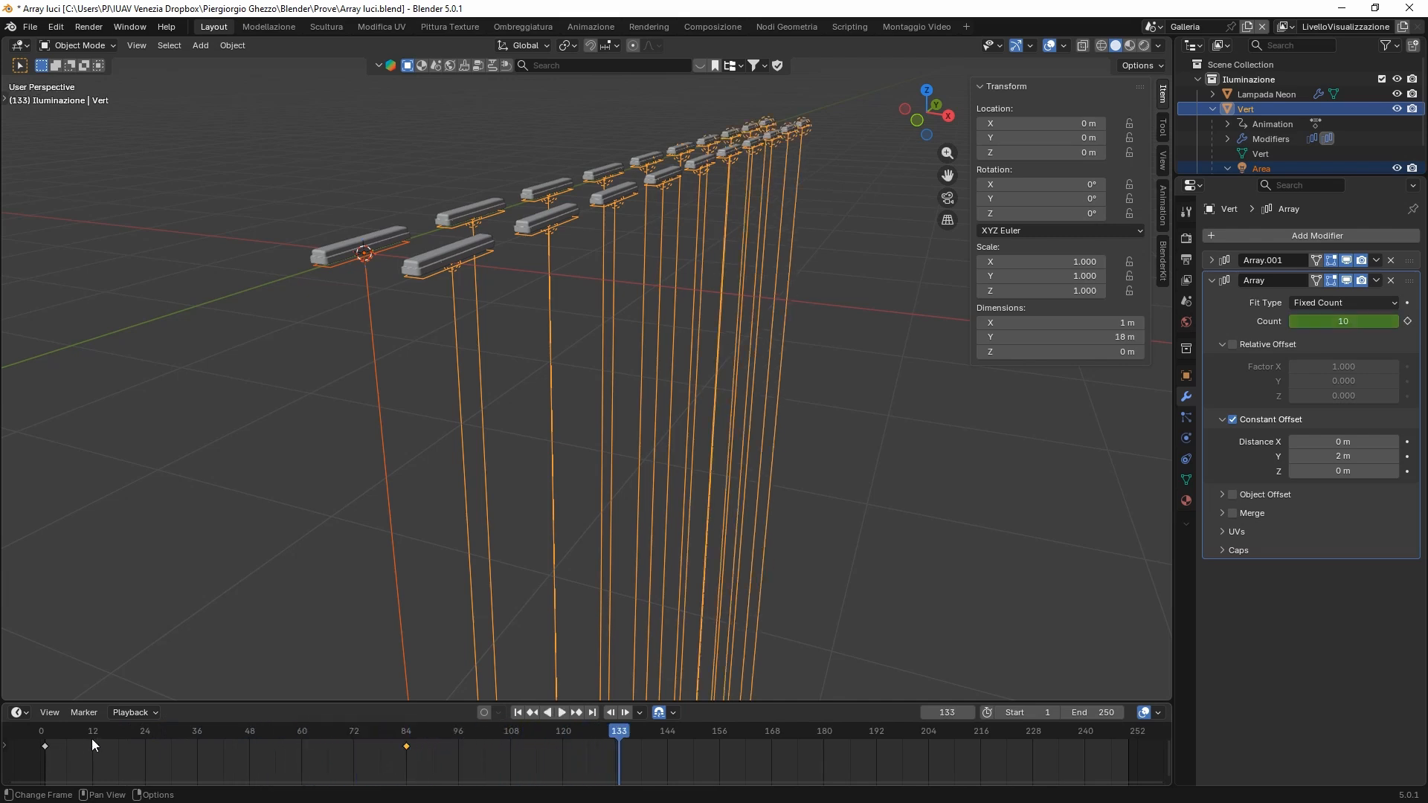